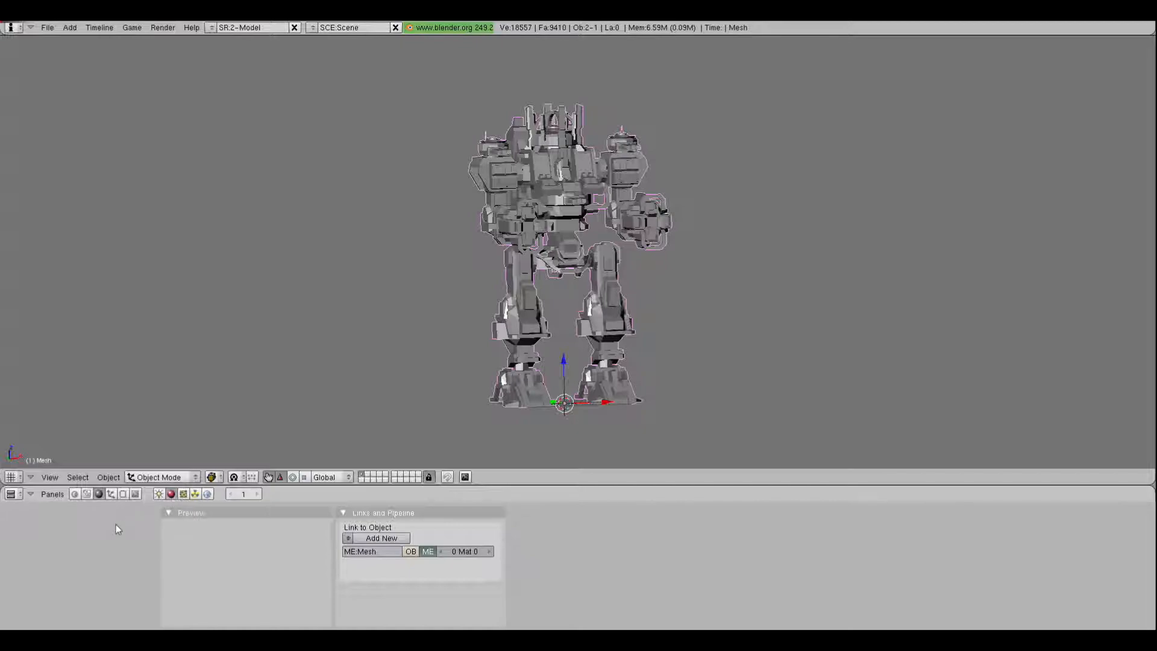
- Add a new material to the mech mesh and create a texture in the material's first texture channel
{"action": "left_click", "coordinate": [171, 493]}
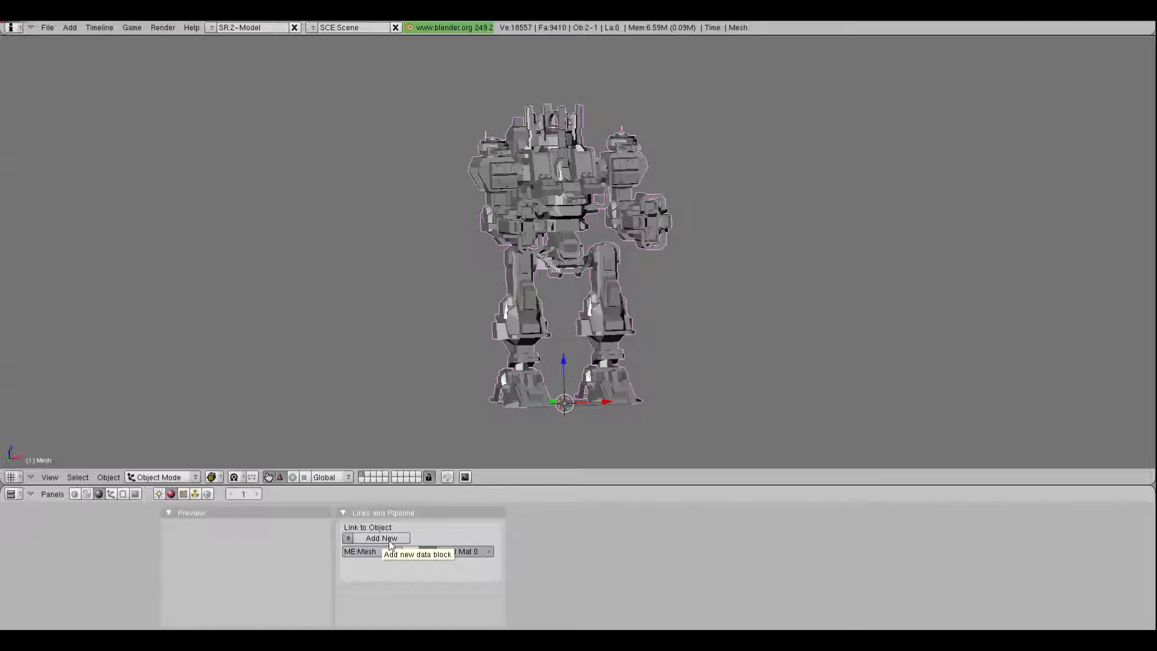
{"action": "left_click", "coordinate": [389, 542]}
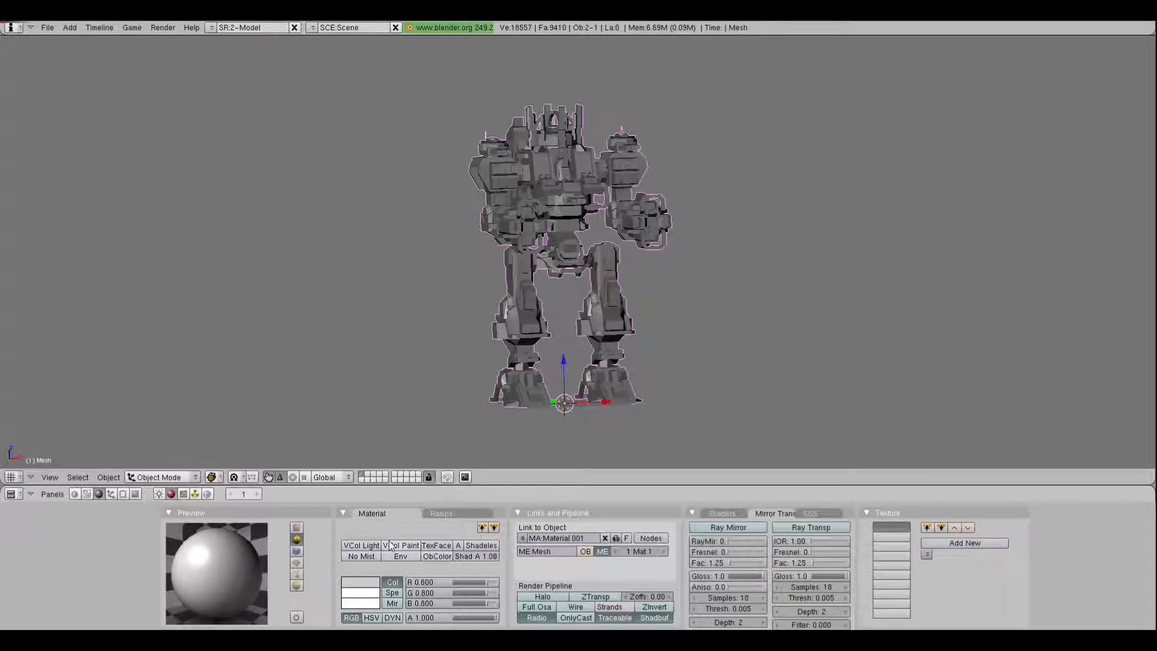
{"action": "left_click", "coordinate": [183, 494]}
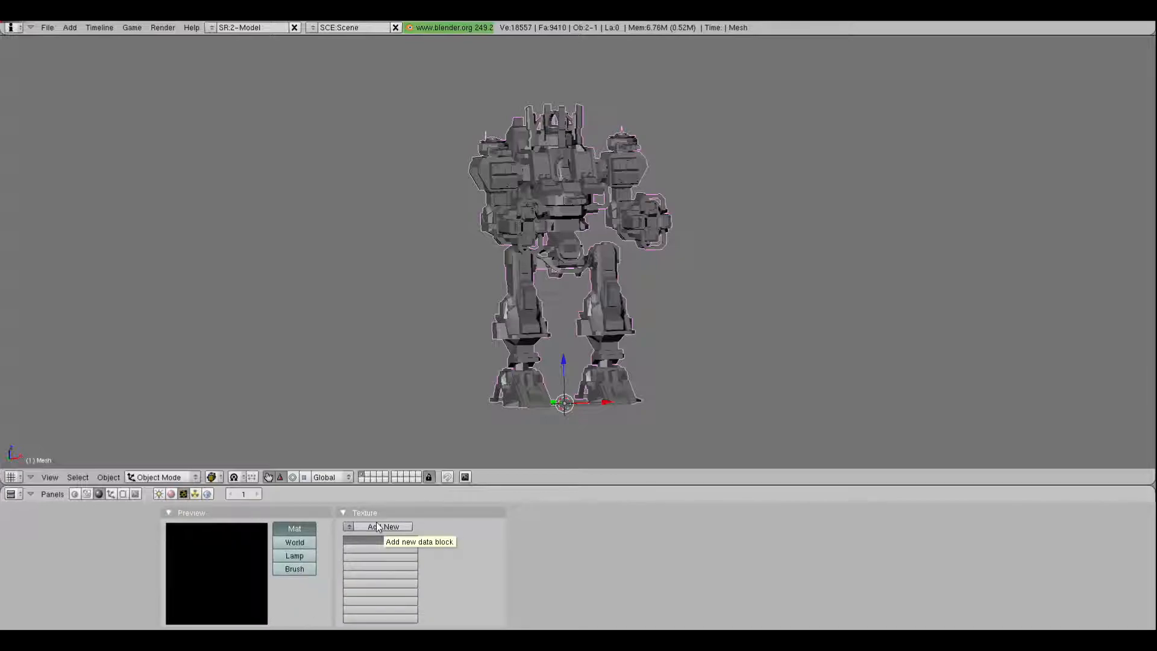
{"action": "left_click", "coordinate": [378, 527]}
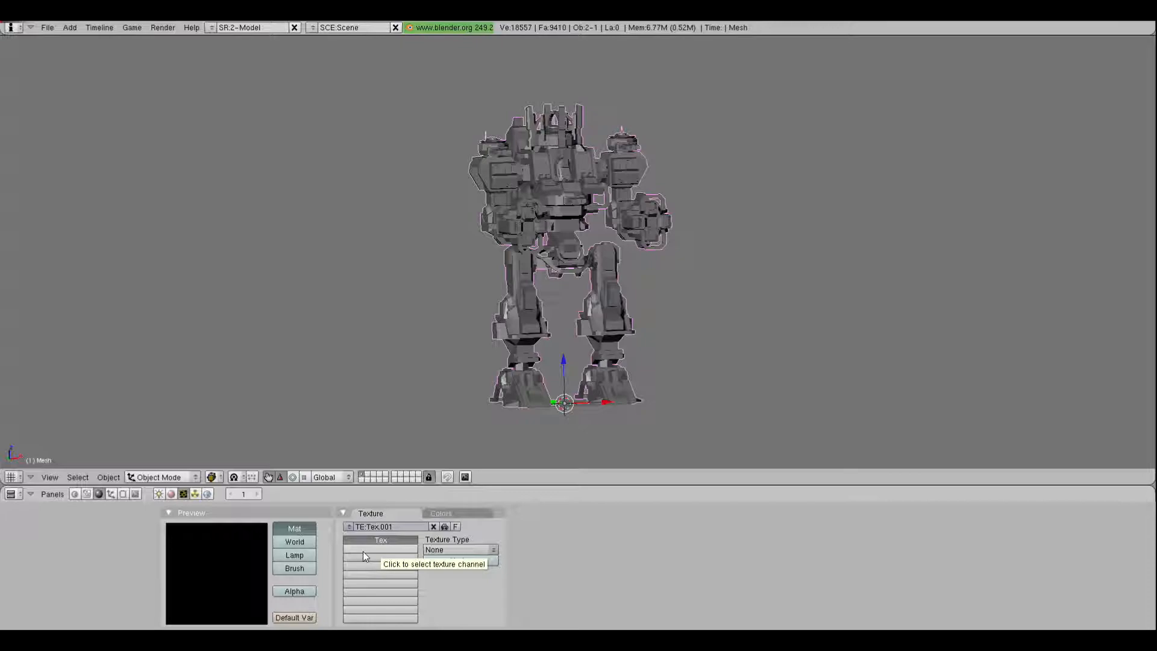
- Add new textures in the second, third and fourth texture channels of the material
{"action": "left_click", "coordinate": [362, 550]}
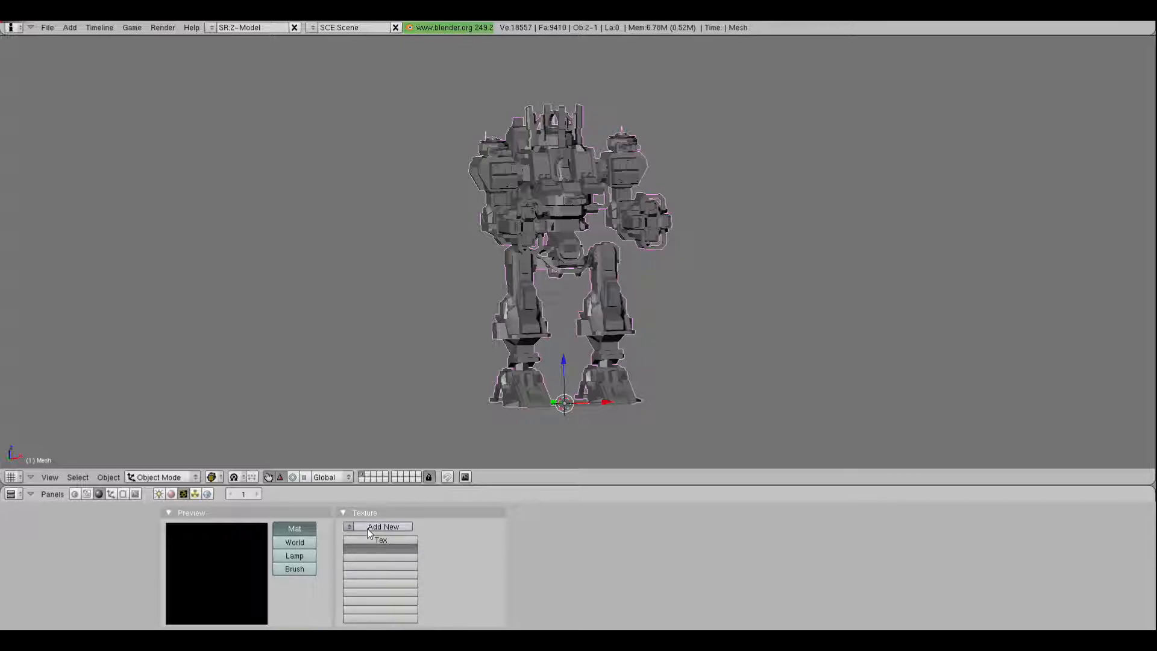
{"action": "left_click", "coordinate": [367, 529]}
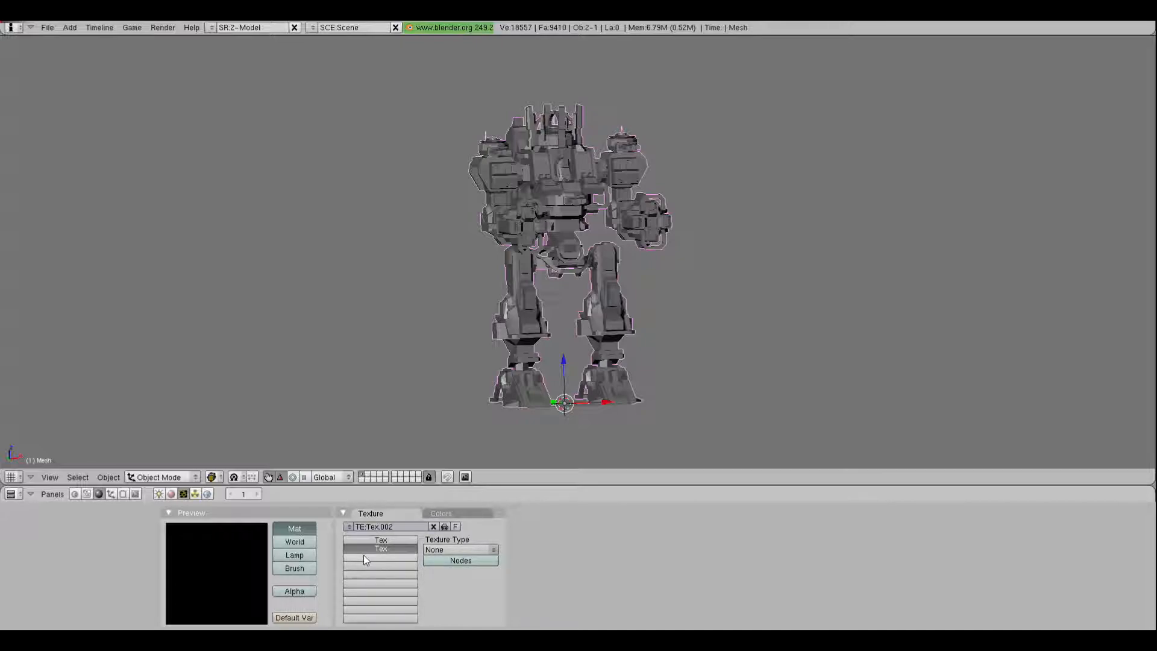
{"action": "left_click", "coordinate": [363, 556]}
{"action": "left_click", "coordinate": [371, 529]}
{"action": "left_click", "coordinate": [373, 565]}
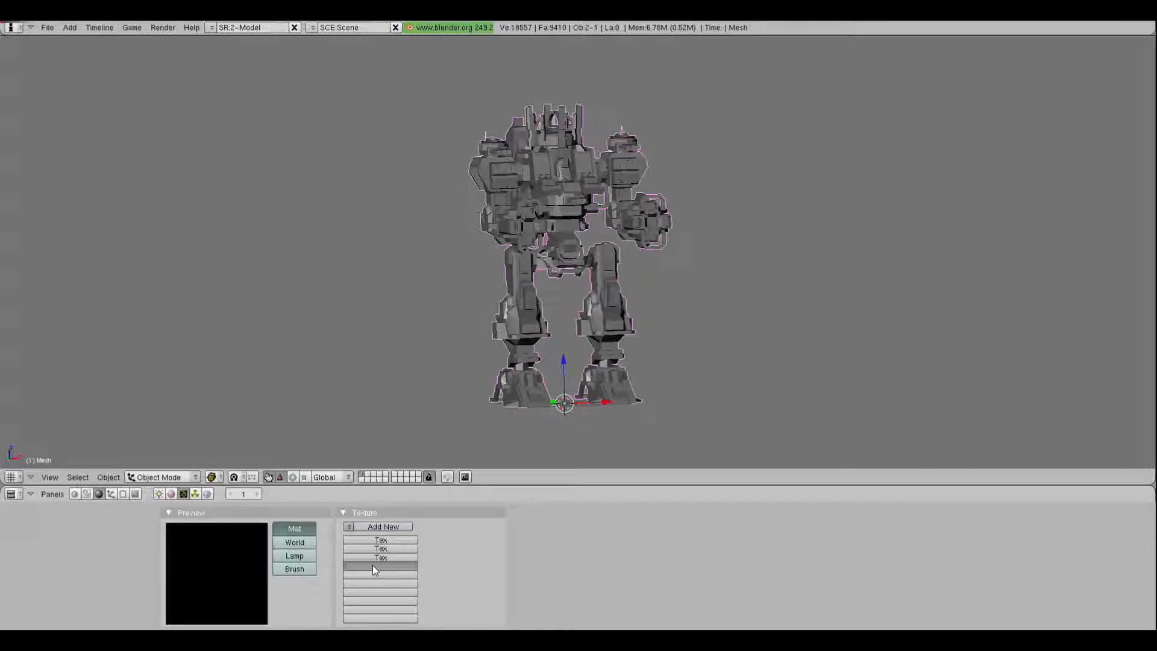
{"action": "left_click", "coordinate": [379, 528]}
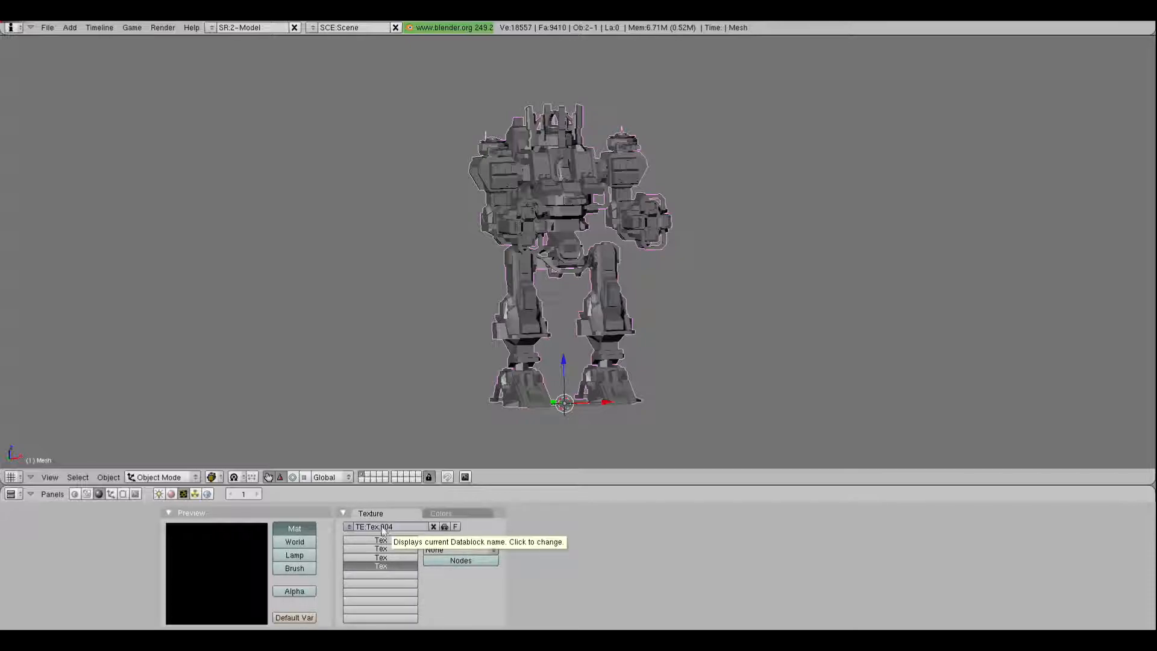
- Set the first texture's type to Image and load UUX0111A_Diffuse.win.dds into it
{"action": "left_click", "coordinate": [382, 541]}
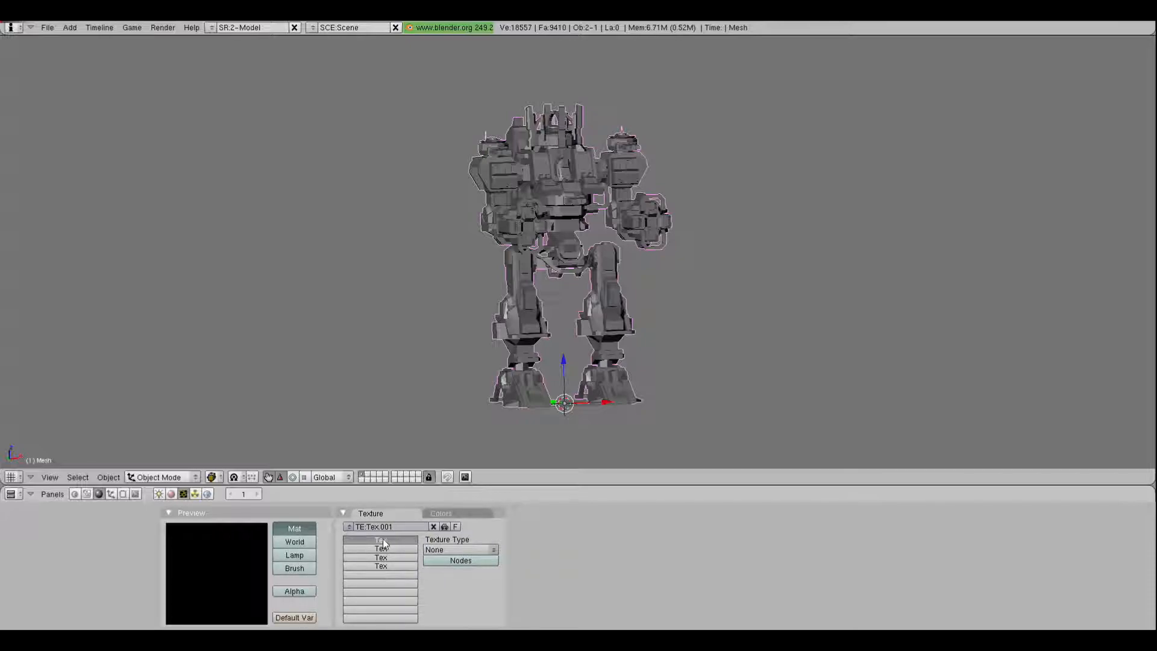
{"action": "left_click", "coordinate": [453, 549]}
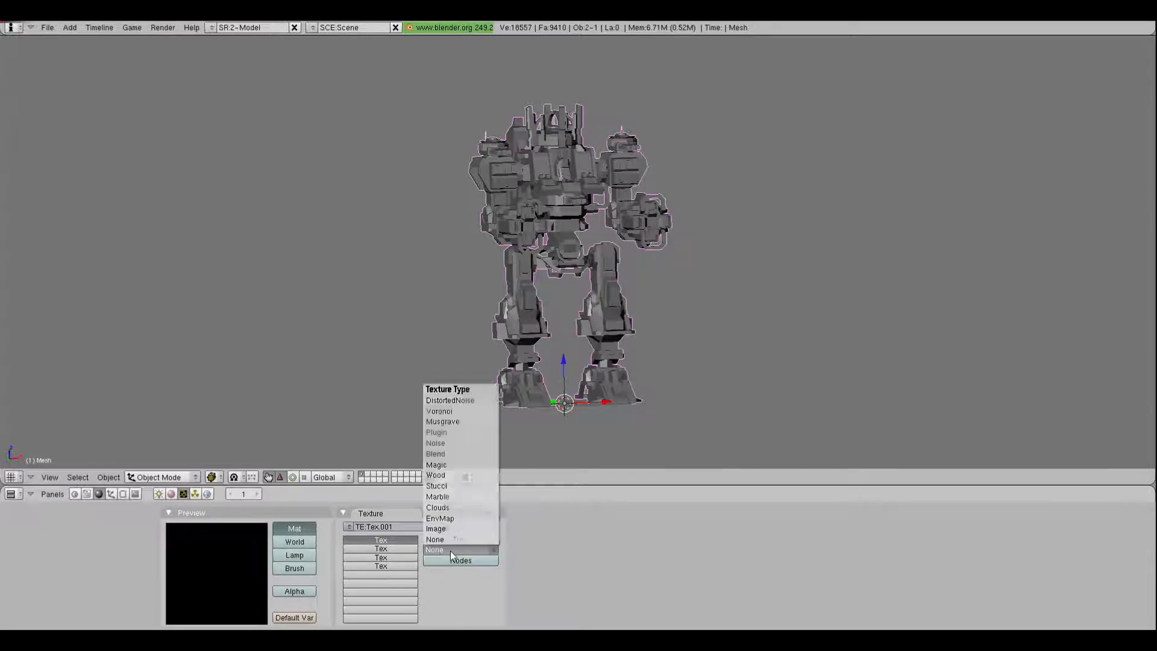
{"action": "left_click", "coordinate": [444, 529]}
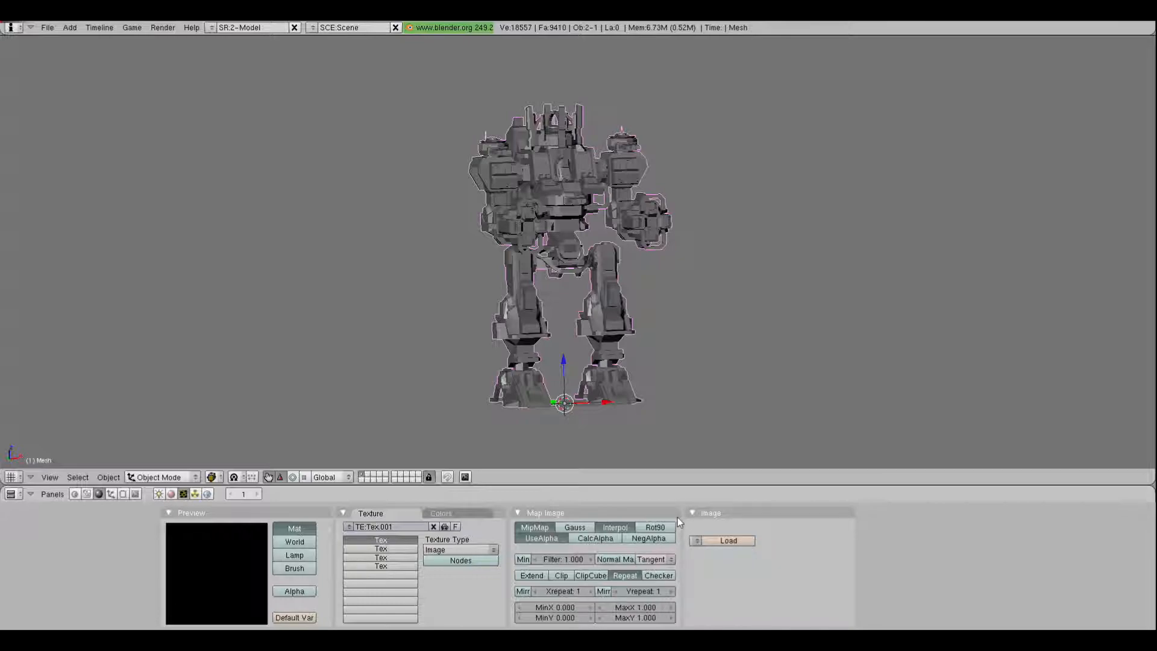
{"action": "left_click", "coordinate": [721, 540]}
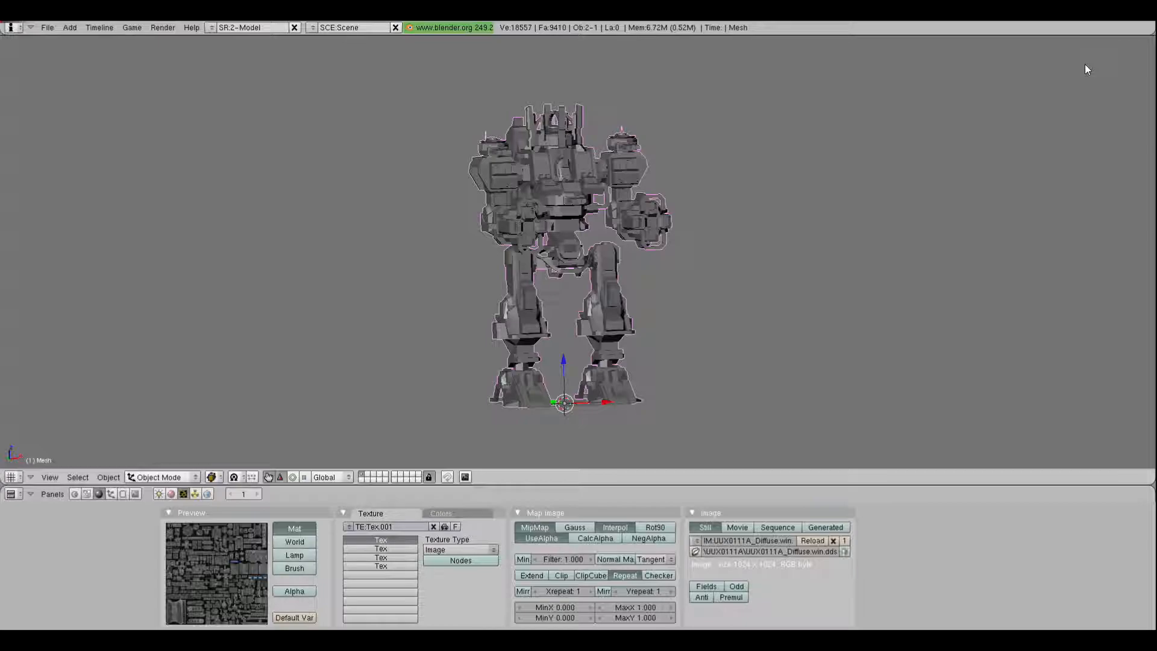
- Set the second texture's type to Image and load UUX0111A_Mask.win.dds from the UUX0111A unit folder
{"action": "left_click", "coordinate": [380, 549]}
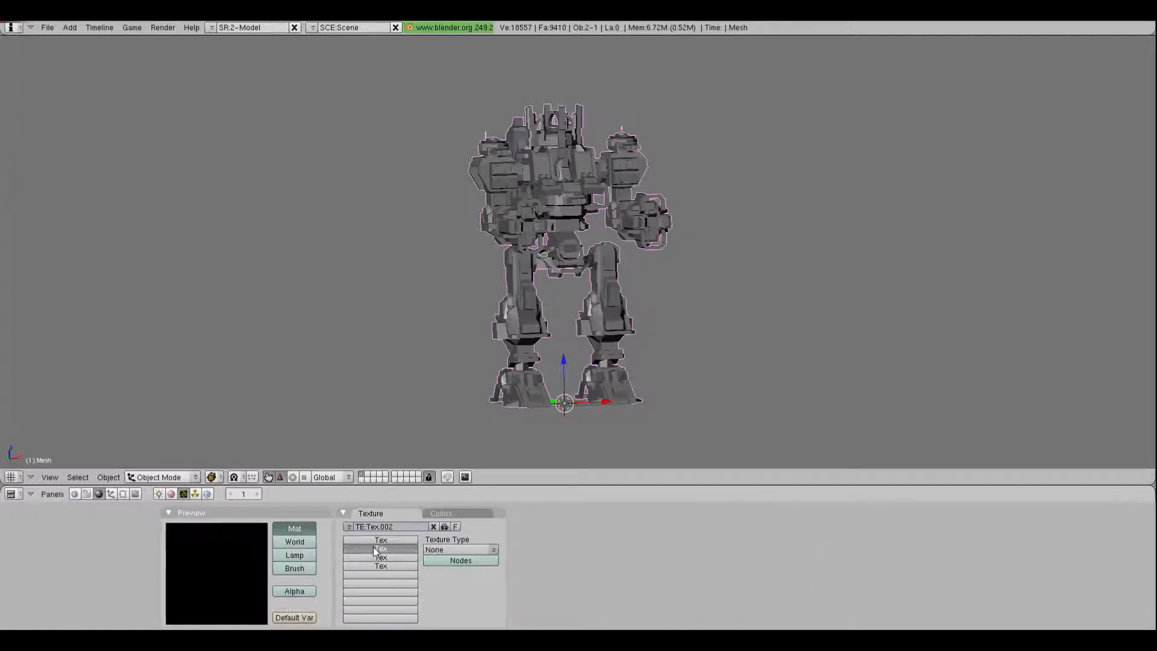
{"action": "left_click", "coordinate": [728, 540]}
{"action": "left_click", "coordinate": [278, 51]}
{"action": "type", "text": "E:\\New folder\\steamapps\\common\\Supreme Commander 2\\gamedata\\mod.scd\\Units\\UEF\\UUX0111A\\"}
{"action": "key", "text": "Return"}
{"action": "left_click", "coordinate": [121, 198]}
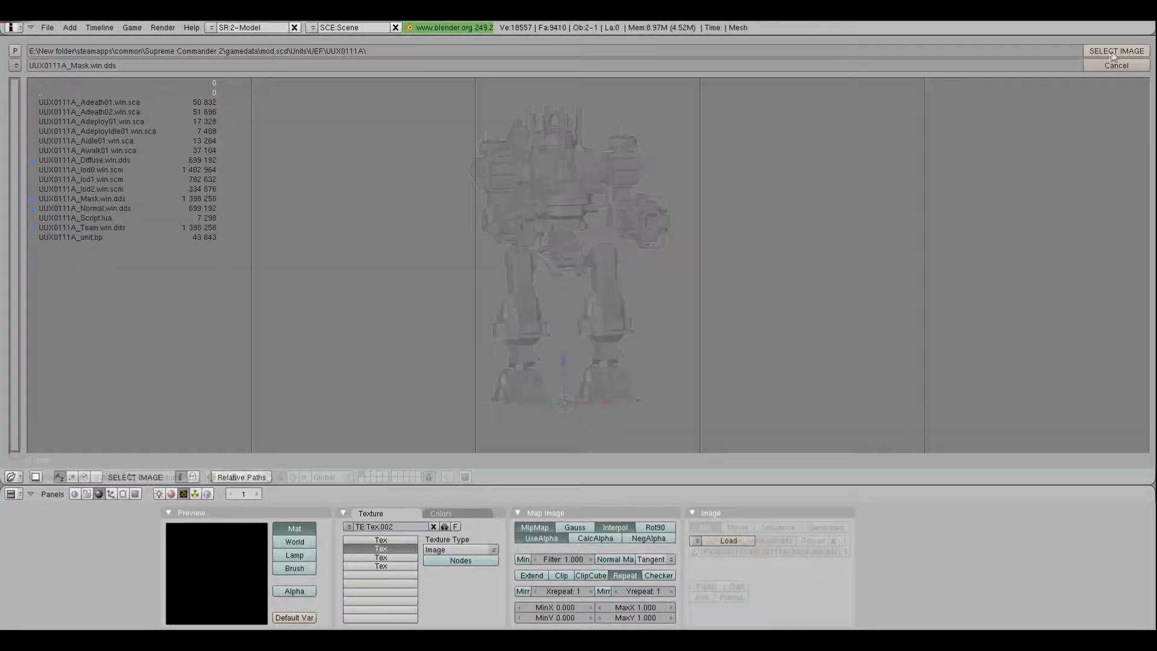
{"action": "left_click", "coordinate": [1113, 51]}
- Set the third and fourth textures to Image type and load the UUX0111A Normal and Team .dds files into them
{"action": "left_click", "coordinate": [379, 558]}
{"action": "left_click", "coordinate": [446, 548]}
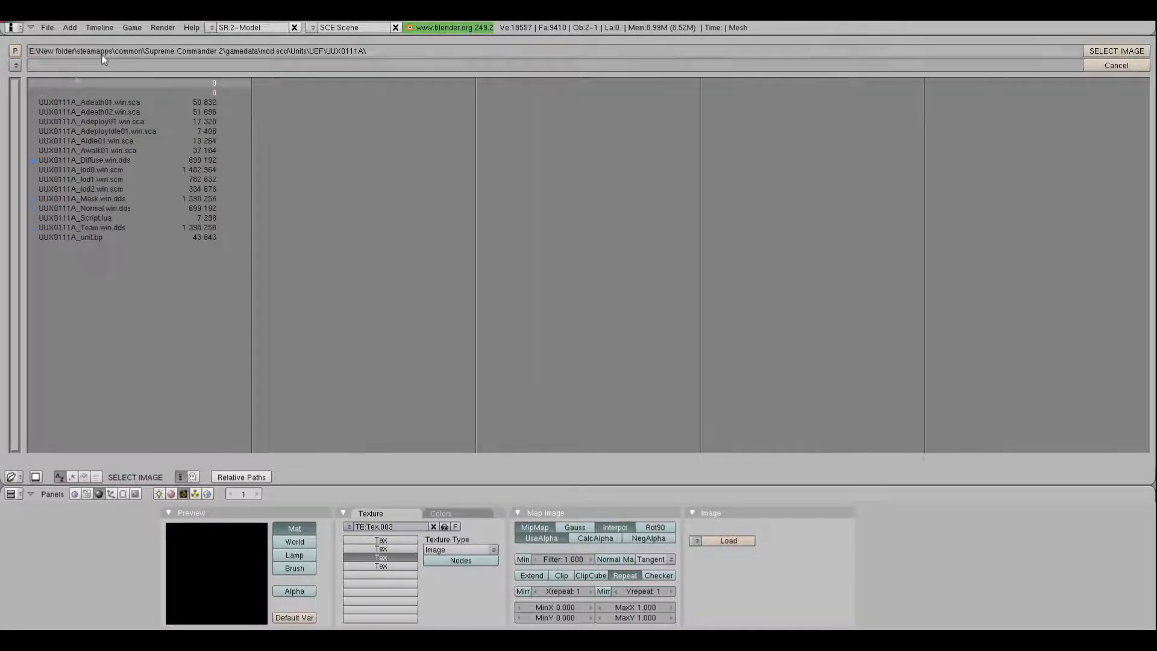
{"action": "left_click", "coordinate": [391, 566]}
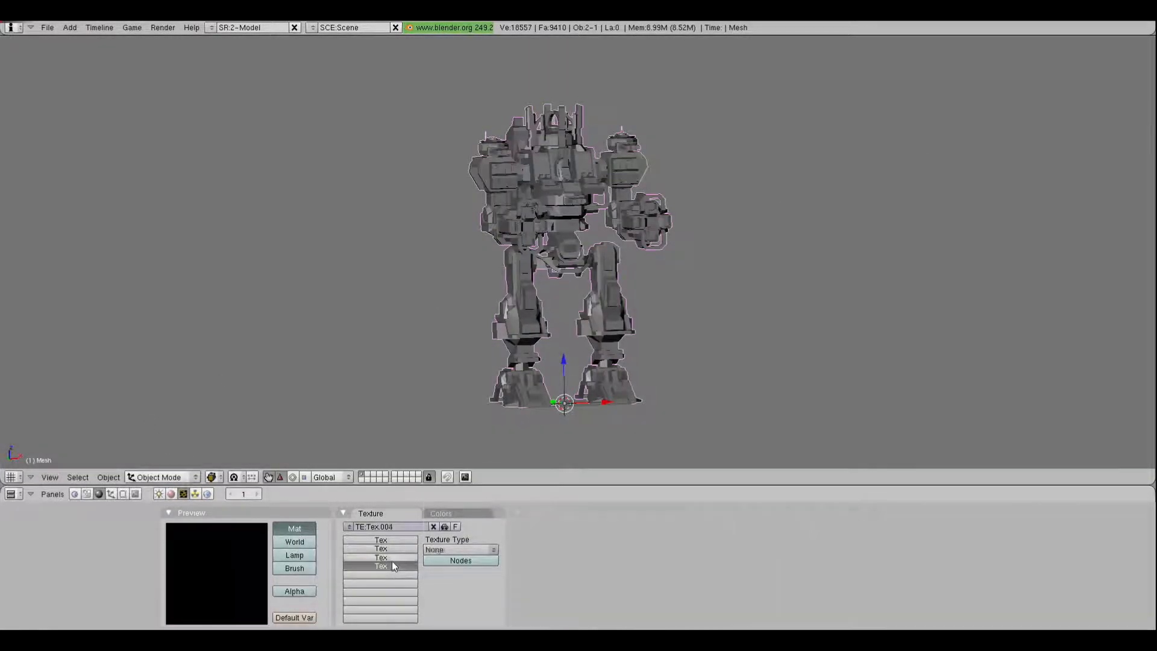
{"action": "left_click", "coordinate": [446, 549]}
{"action": "left_click", "coordinate": [446, 530]}
{"action": "left_click", "coordinate": [727, 539]}
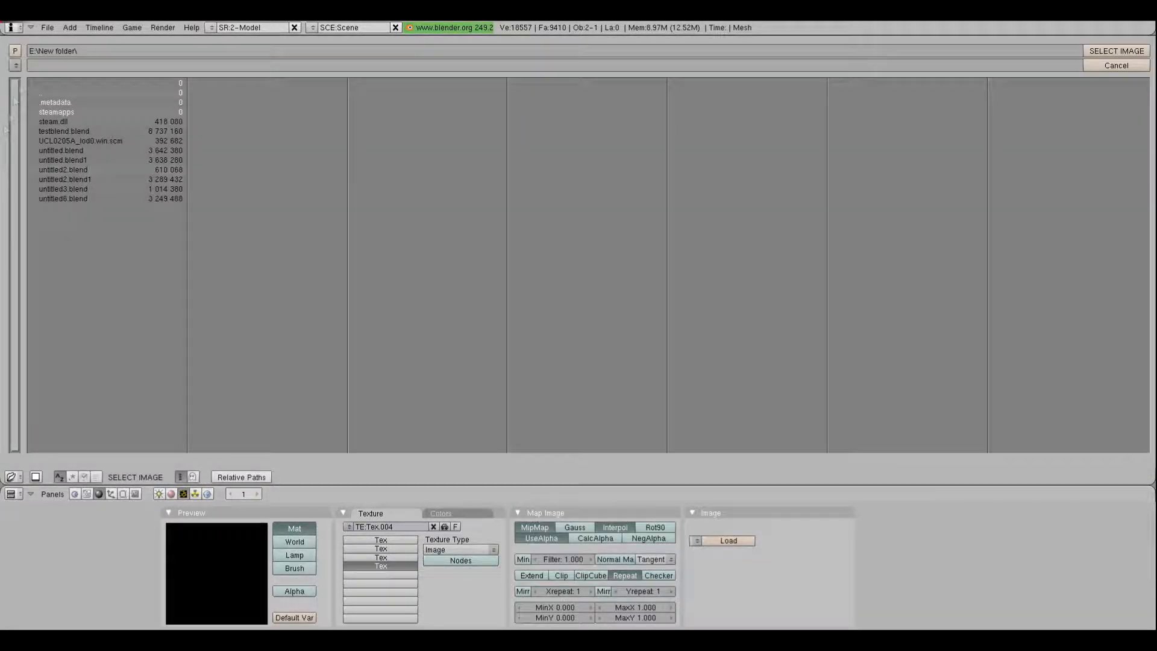
{"action": "key", "text": "Return"}
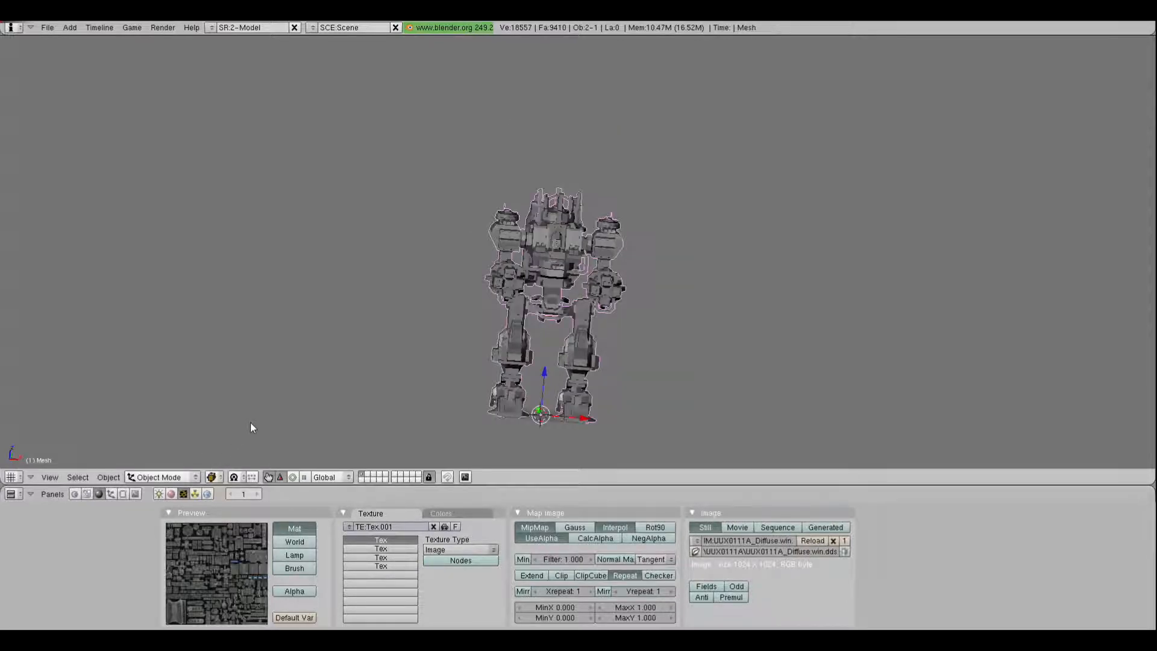
- Switch the 3D view to the Shaded draw type and add a lamp above the mech
{"action": "left_click", "coordinate": [212, 477]}
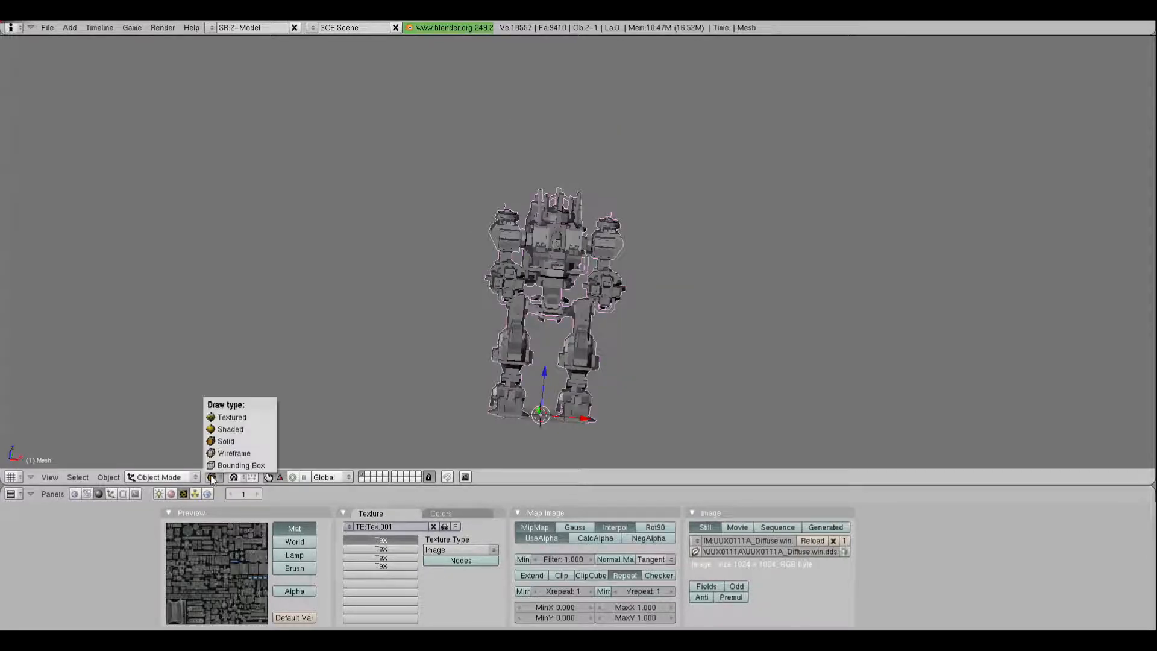
{"action": "left_click", "coordinate": [234, 431]}
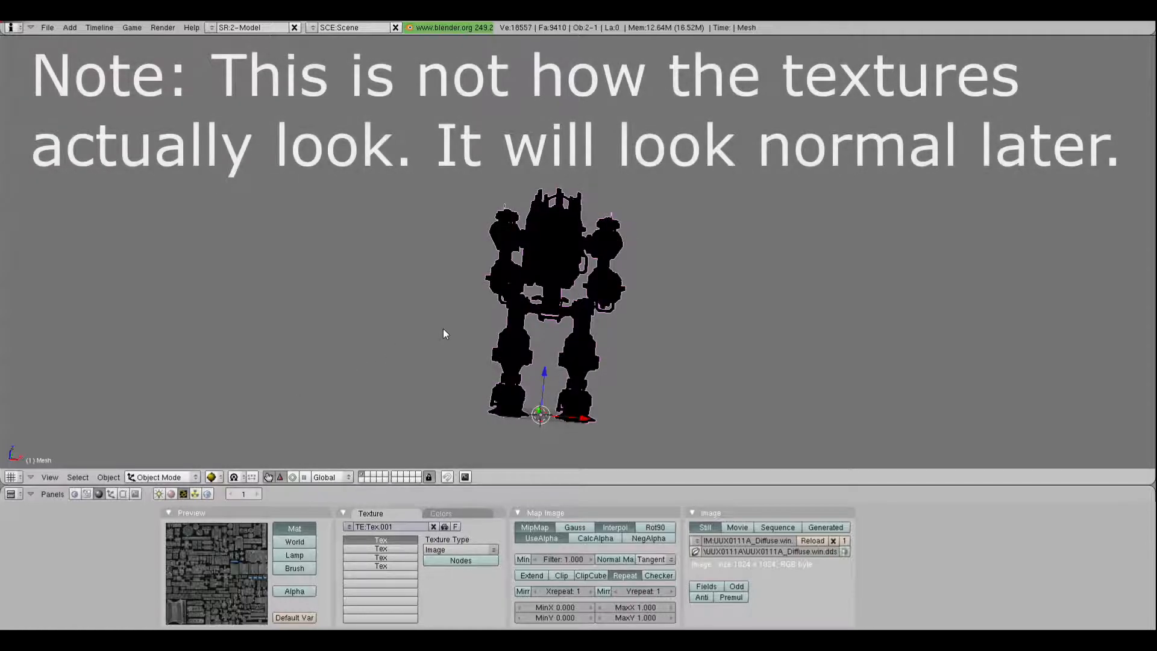
{"action": "key", "text": "space"}
{"action": "mouse_move", "coordinate": [521, 335]}
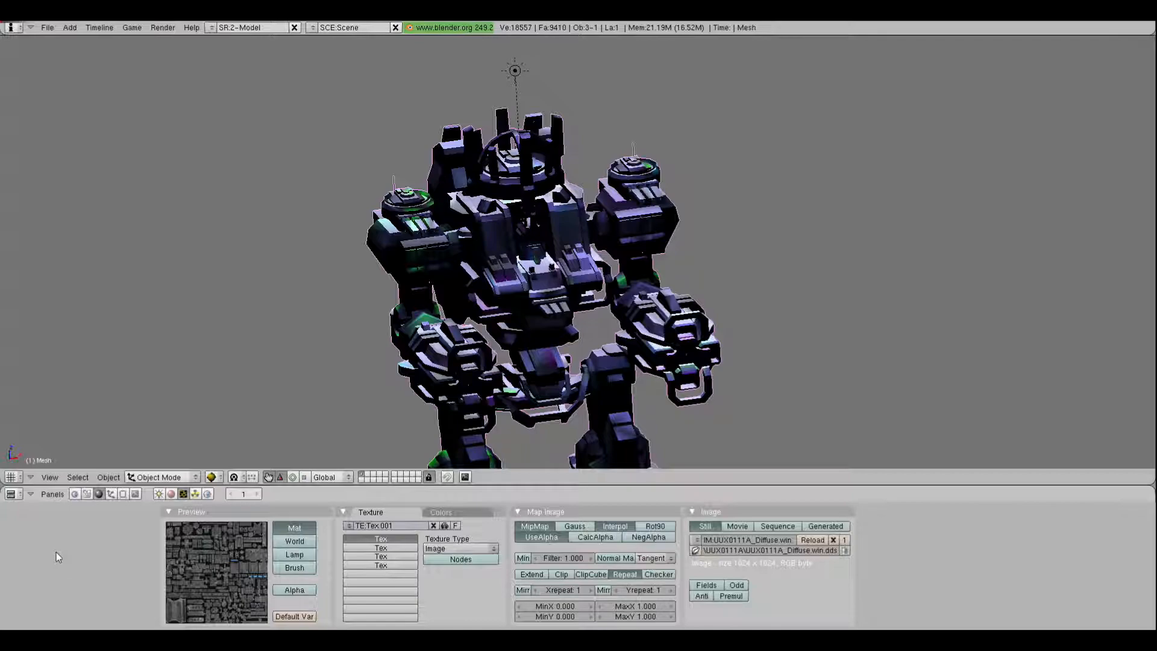
- Change the 3D view to the UV/Image Editor and display the UUX0111A_Diffuse image
{"action": "left_click", "coordinate": [11, 478]}
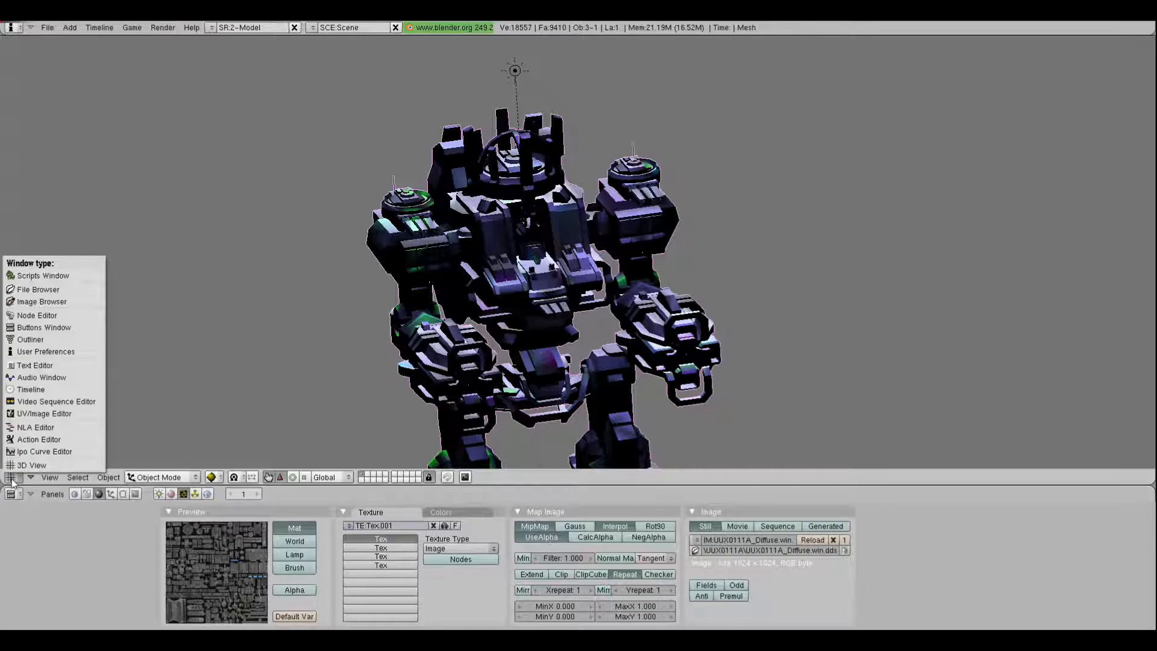
{"action": "left_click", "coordinate": [59, 413]}
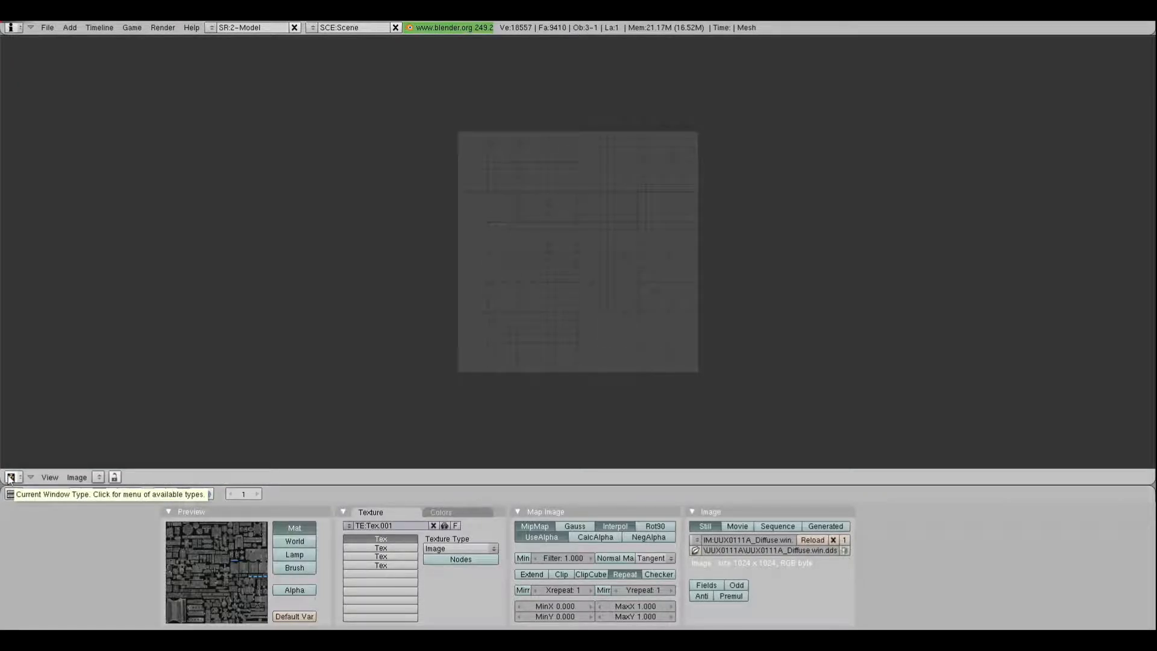
{"action": "left_click", "coordinate": [98, 477]}
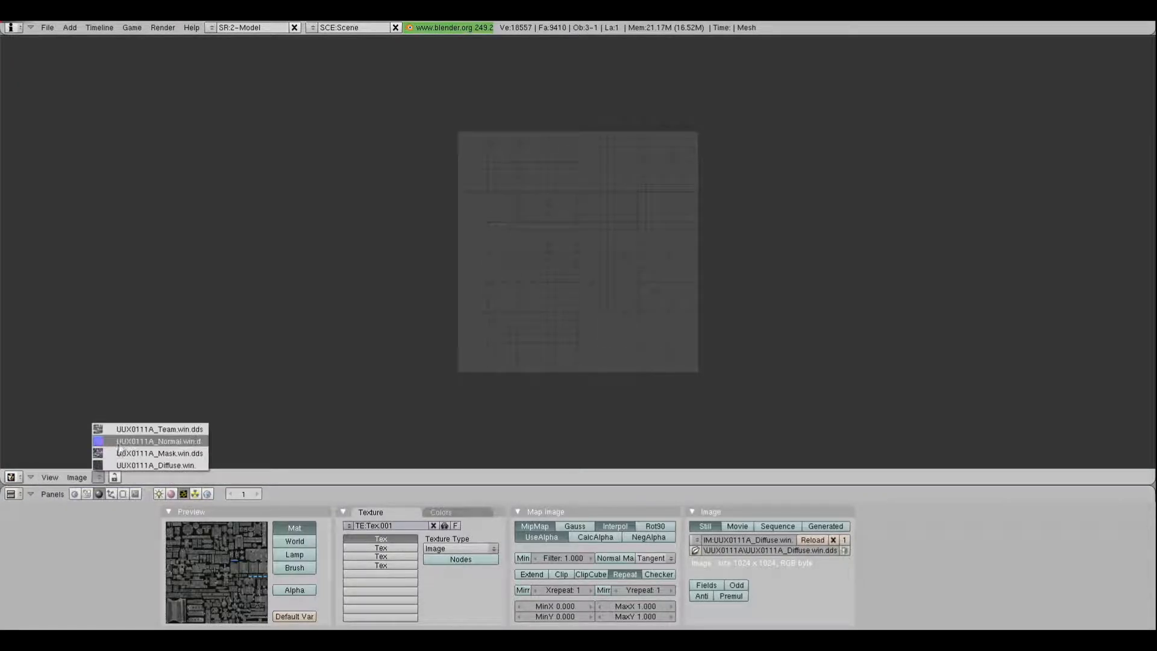
{"action": "left_click", "coordinate": [136, 465]}
{"action": "scroll", "coordinate": [143, 423], "scroll_direction": "up", "scroll_amount": 2}
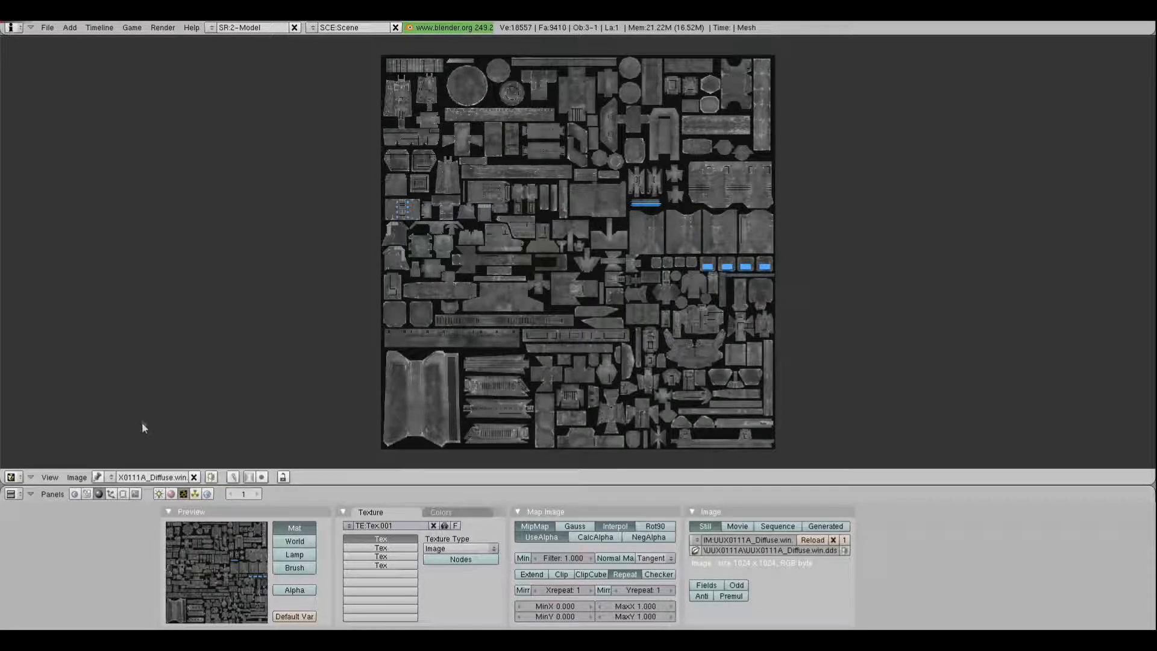
- Display the UUX0111A Mask, Normal and Team images one after another to compare their layouts
{"action": "left_click", "coordinate": [111, 477]}
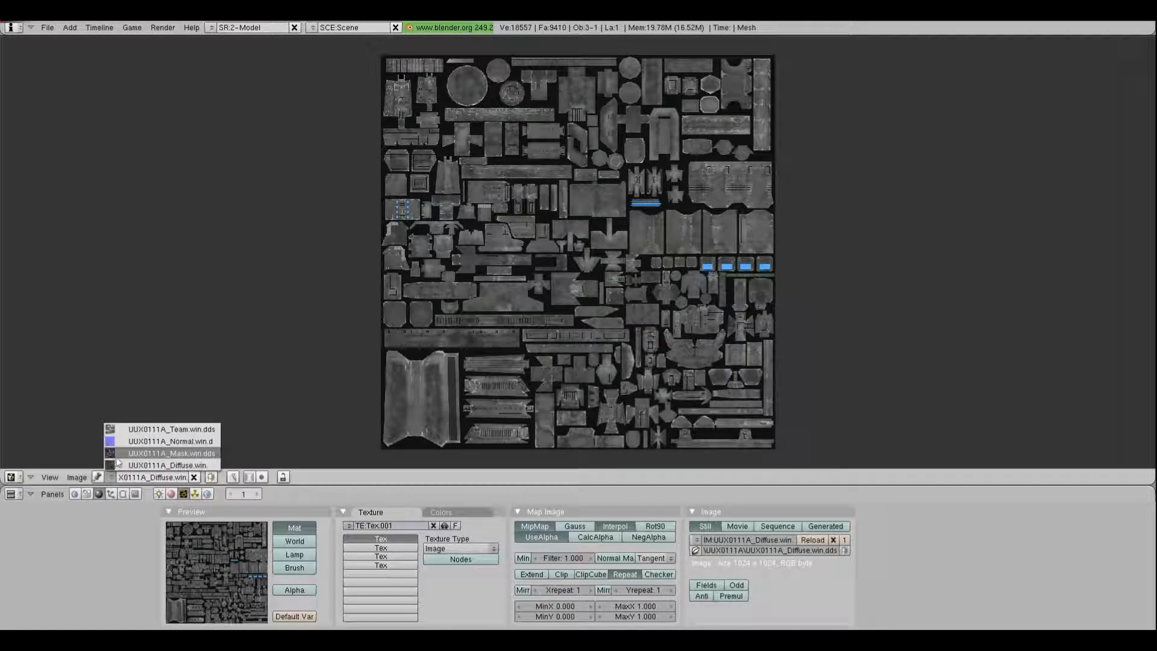
{"action": "left_click", "coordinate": [116, 455]}
{"action": "scroll", "coordinate": [230, 235], "scroll_direction": "down", "scroll_amount": 1}
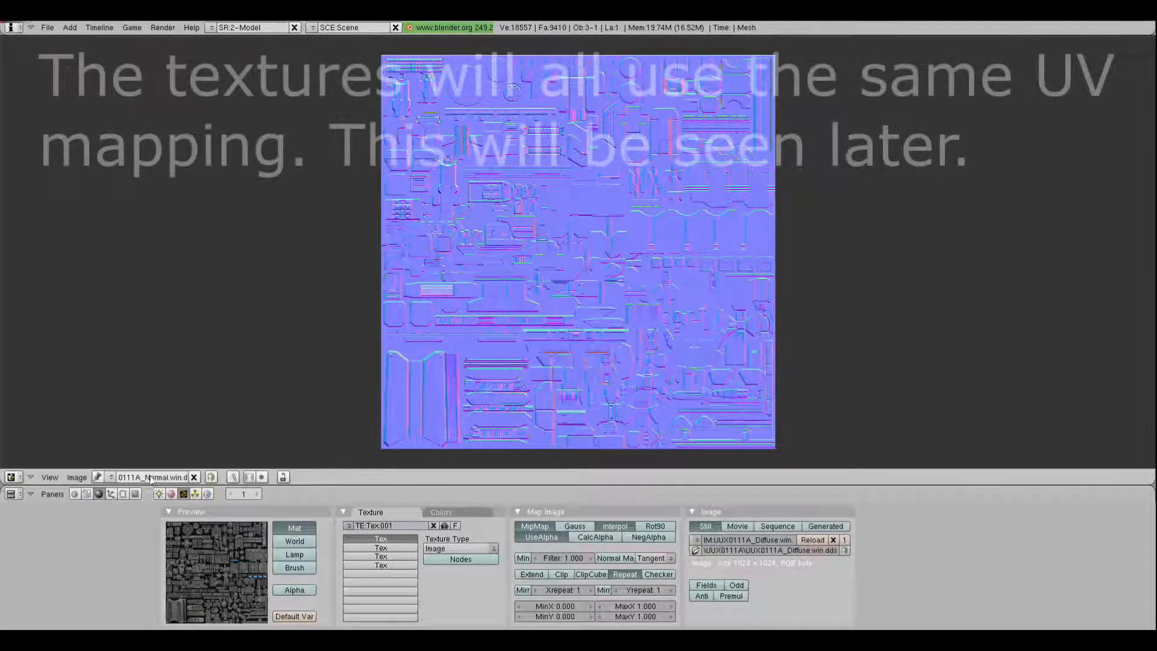
{"action": "left_click", "coordinate": [112, 477]}
{"action": "left_click", "coordinate": [145, 429]}
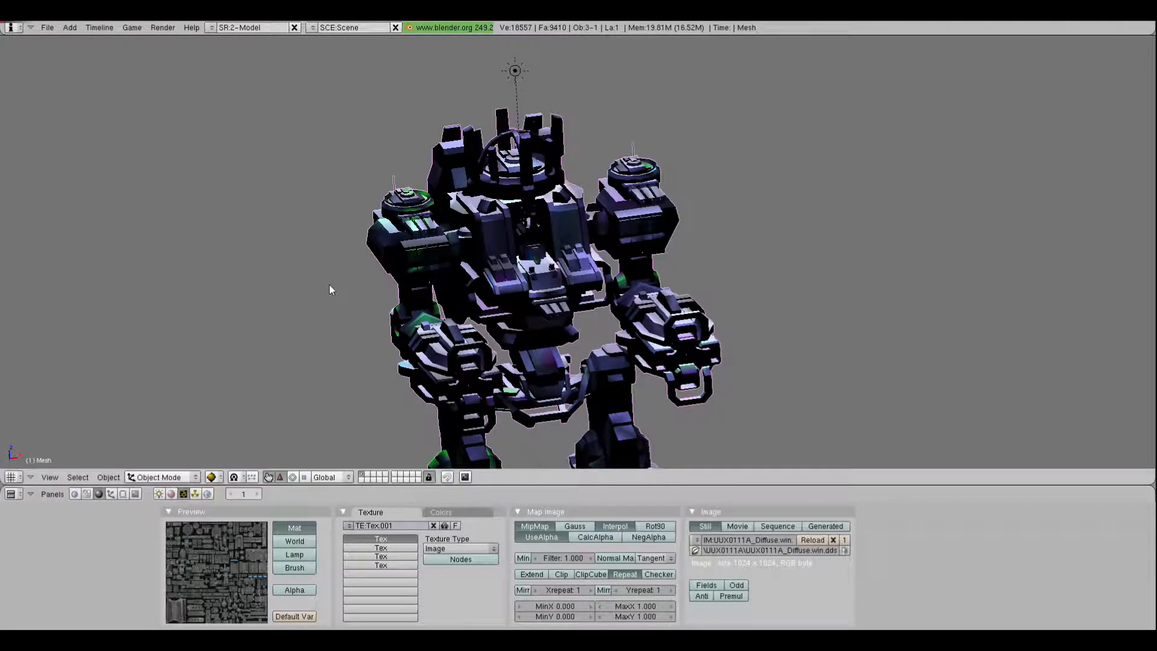
- Return to the 3D View and put the mech mesh into Edit Mode
{"action": "scroll", "coordinate": [329, 285], "scroll_direction": "down", "scroll_amount": 4}
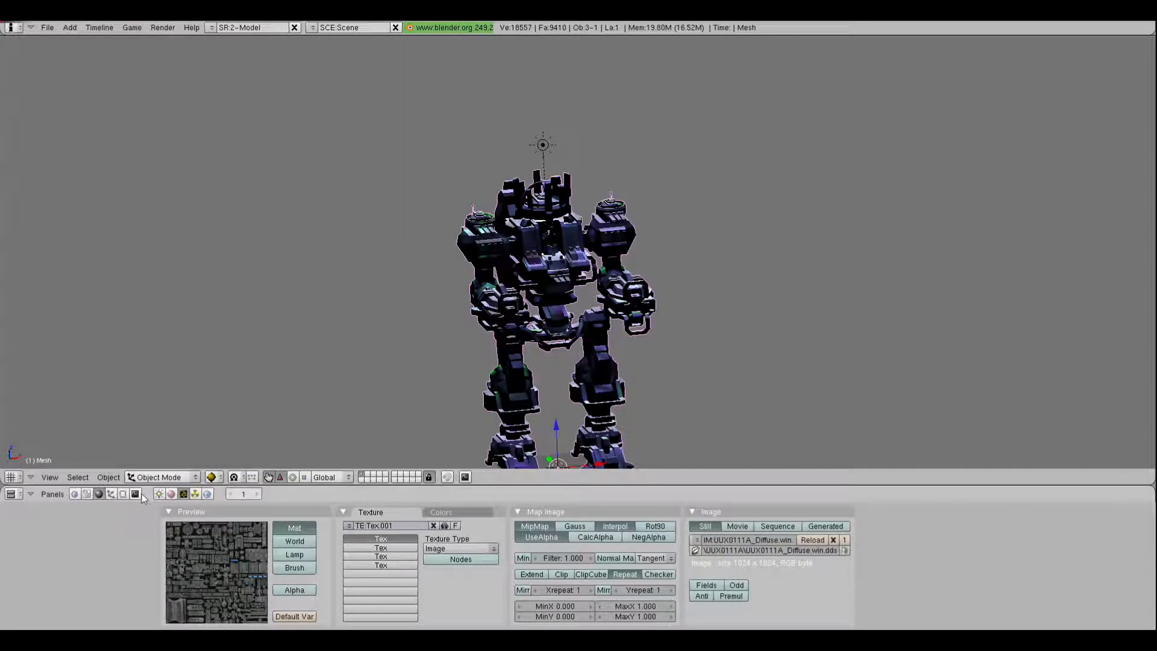
{"action": "left_click", "coordinate": [158, 477]}
{"action": "left_click", "coordinate": [154, 454]}
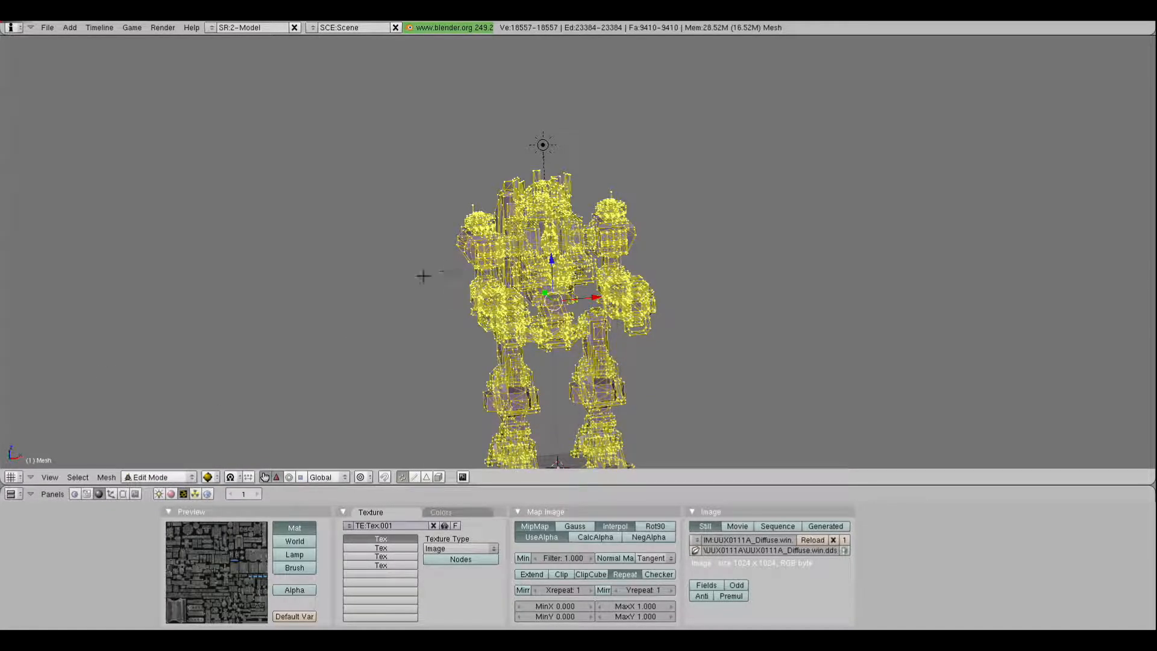
- Open the UV/Image Editor and examine the mesh's UV layout over the UUX0111A_Normal image
{"action": "left_click", "coordinate": [11, 477]}
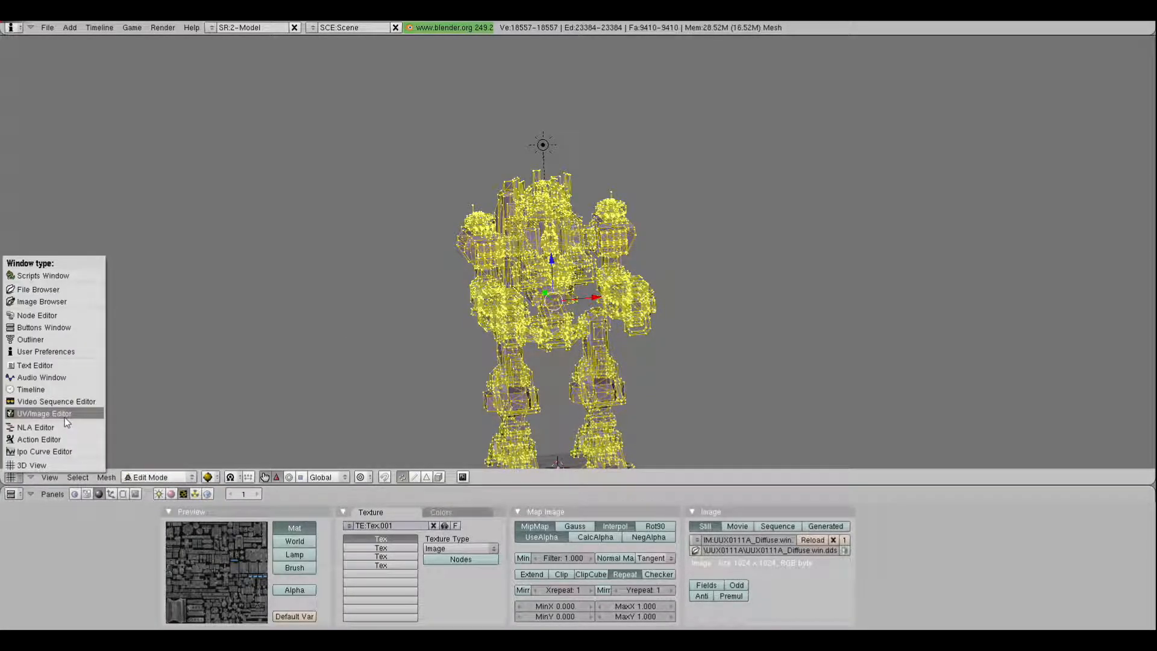
{"action": "left_click", "coordinate": [63, 414]}
{"action": "scroll", "coordinate": [356, 339], "scroll_direction": "up", "scroll_amount": 5}
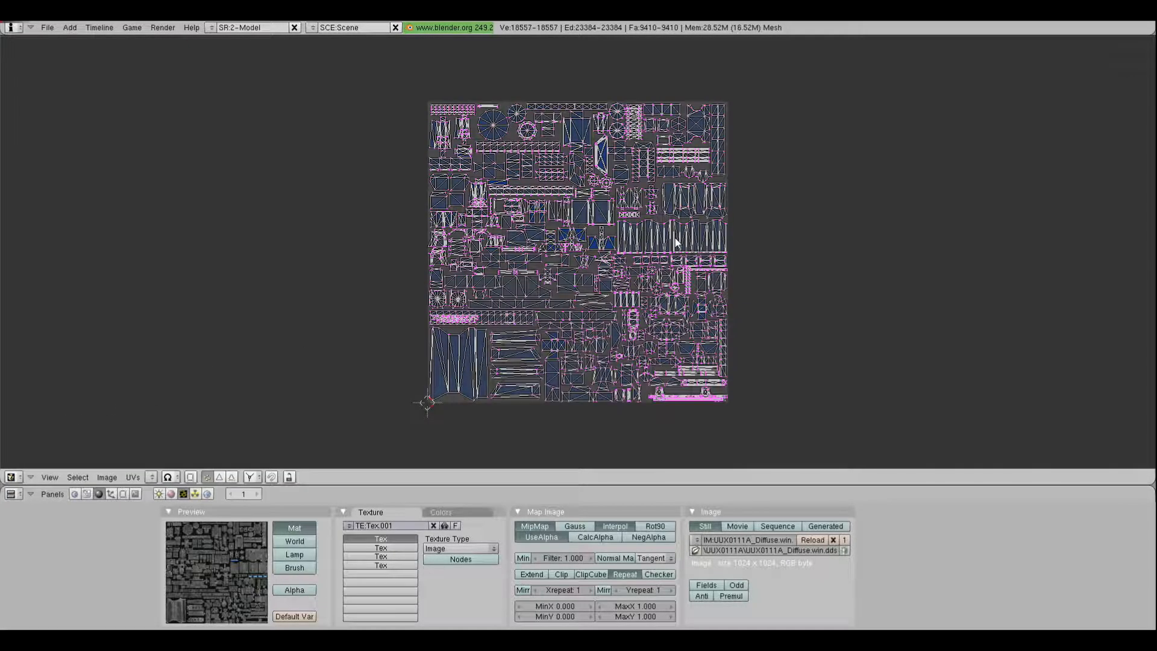
{"action": "scroll", "coordinate": [711, 311], "scroll_direction": "up", "scroll_amount": 2}
{"action": "scroll", "coordinate": [712, 311], "scroll_direction": "down", "scroll_amount": 1}
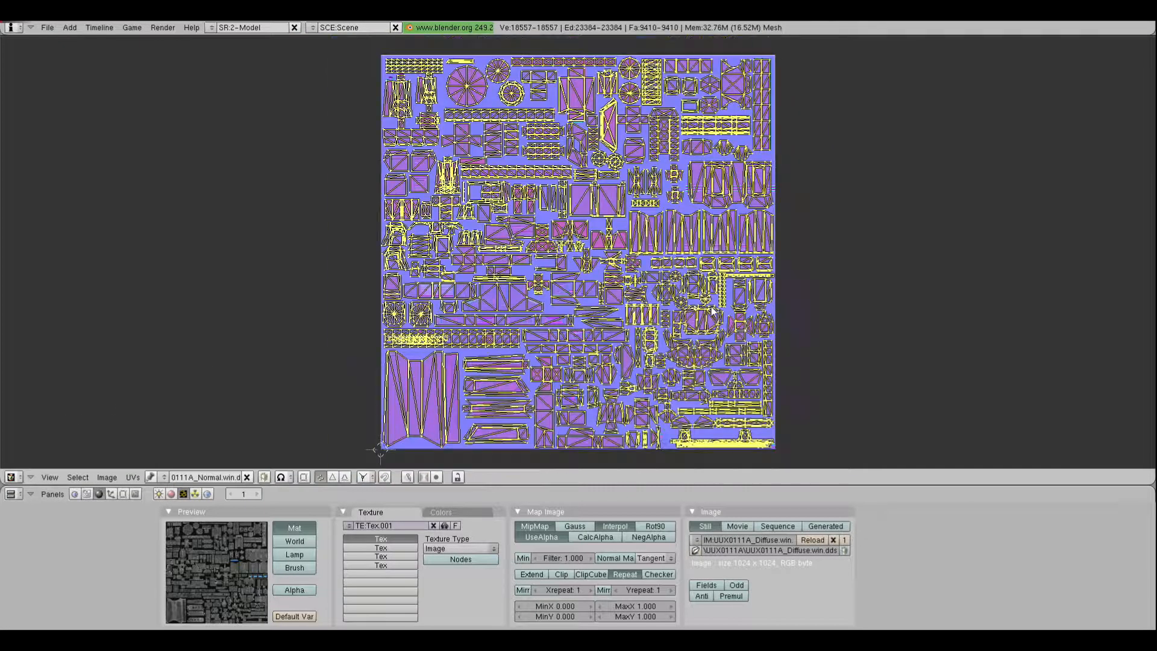
{"action": "scroll", "coordinate": [710, 309], "scroll_direction": "up", "scroll_amount": 1}
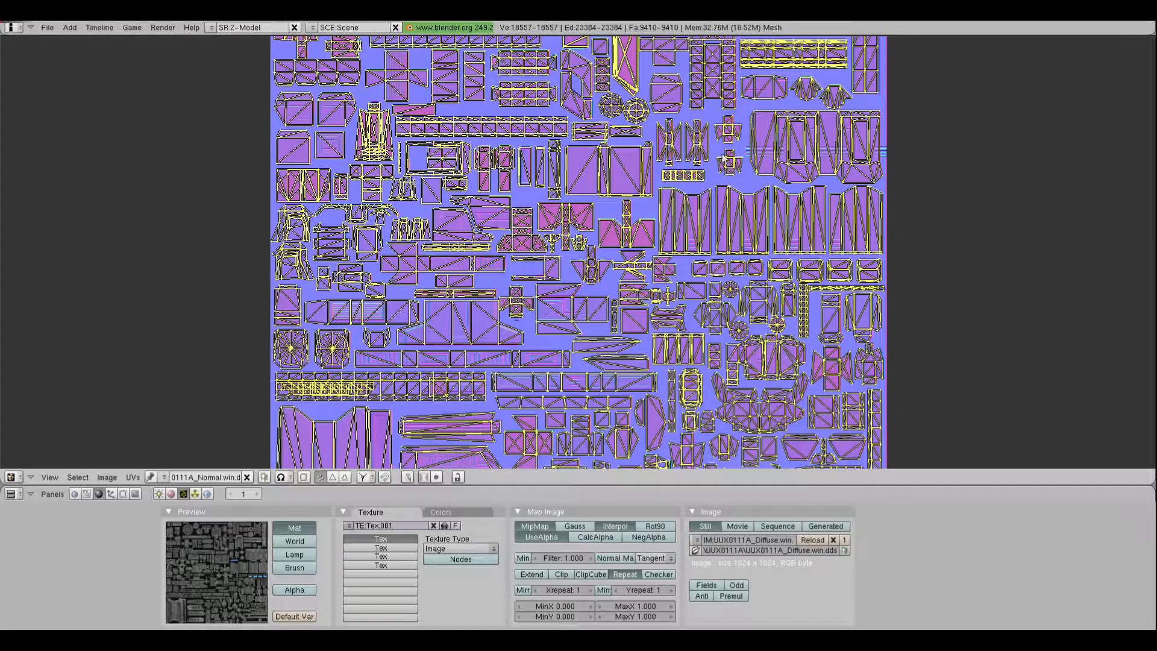
{"action": "scroll", "coordinate": [724, 218], "scroll_direction": "up", "scroll_amount": 6}
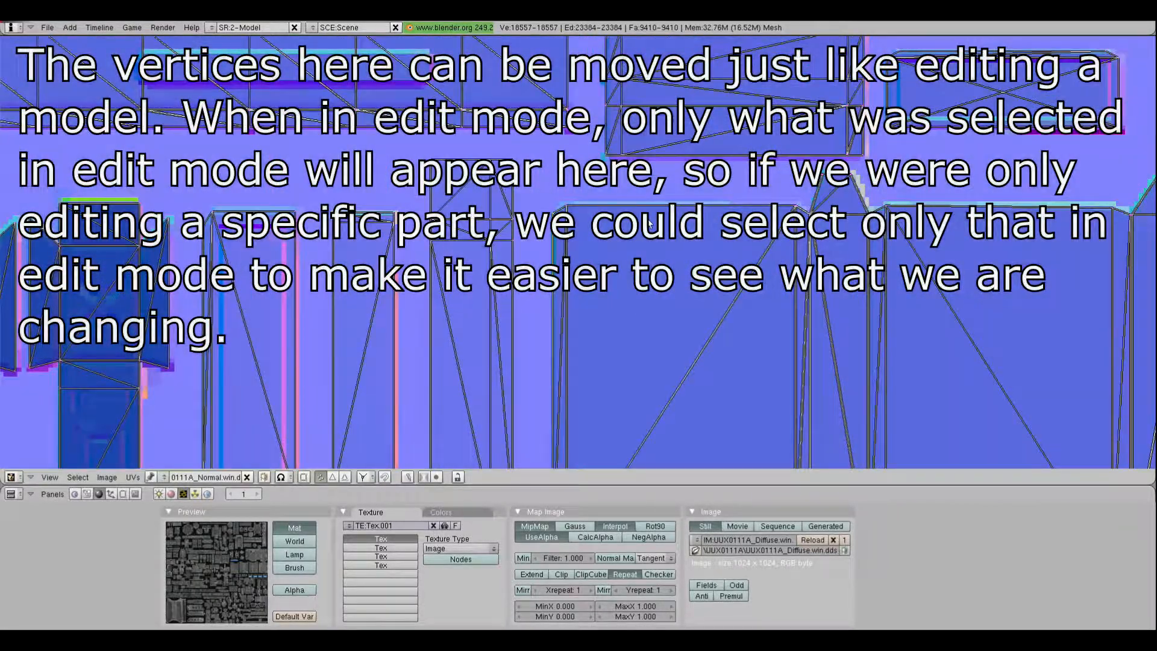
- Select all UV vertices of the mesh and try moving the layout off the Normal image
{"action": "key", "text": "g"}
{"action": "right_click", "coordinate": [635, 310]}
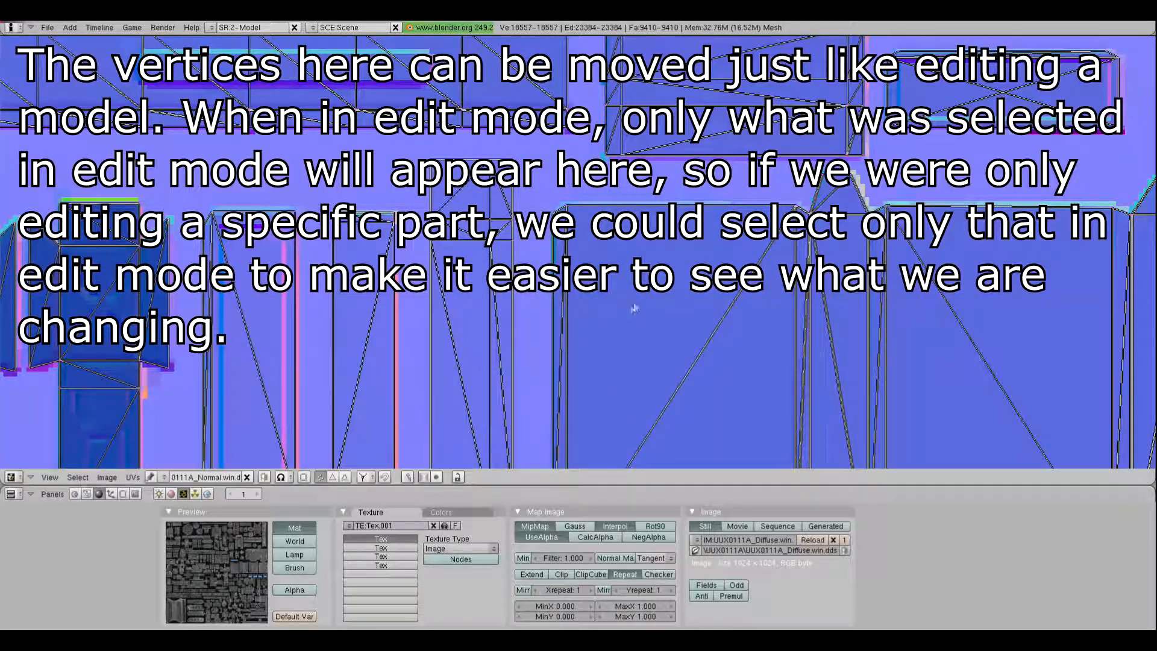
{"action": "scroll", "coordinate": [739, 323], "scroll_direction": "down", "scroll_amount": 3}
{"action": "middle_click_drag", "start_coordinate": [738, 323], "coordinate": [525, 343]}
{"action": "scroll", "coordinate": [707, 303], "scroll_direction": "down", "scroll_amount": 6}
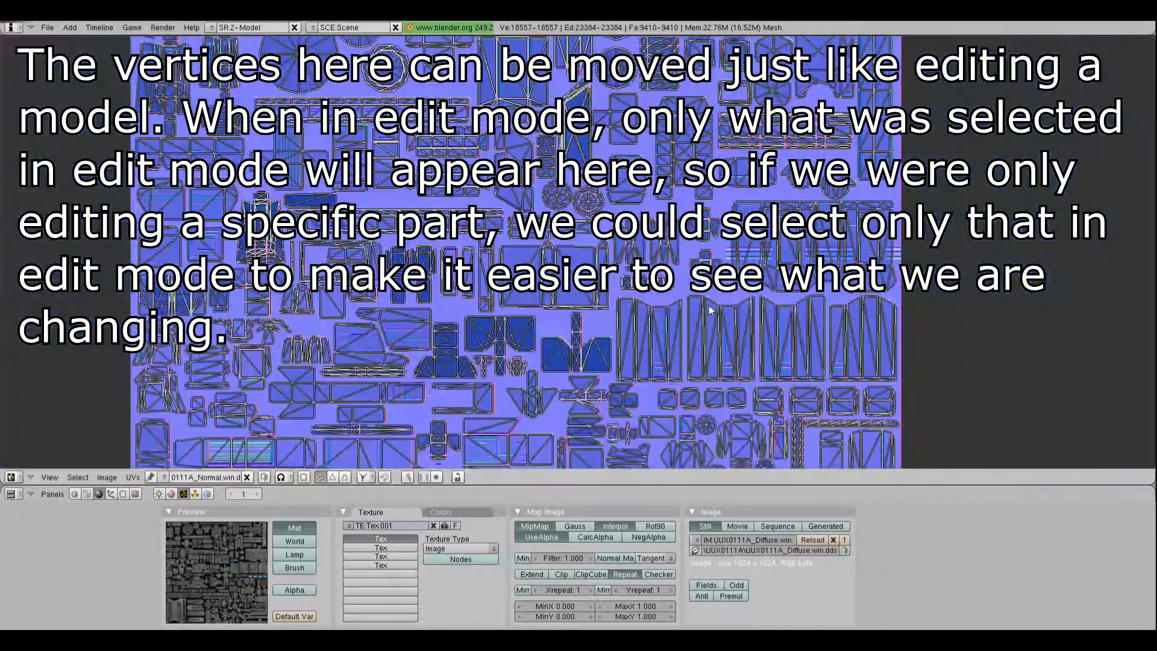
{"action": "key", "text": "a"}
{"action": "key", "text": "g"}
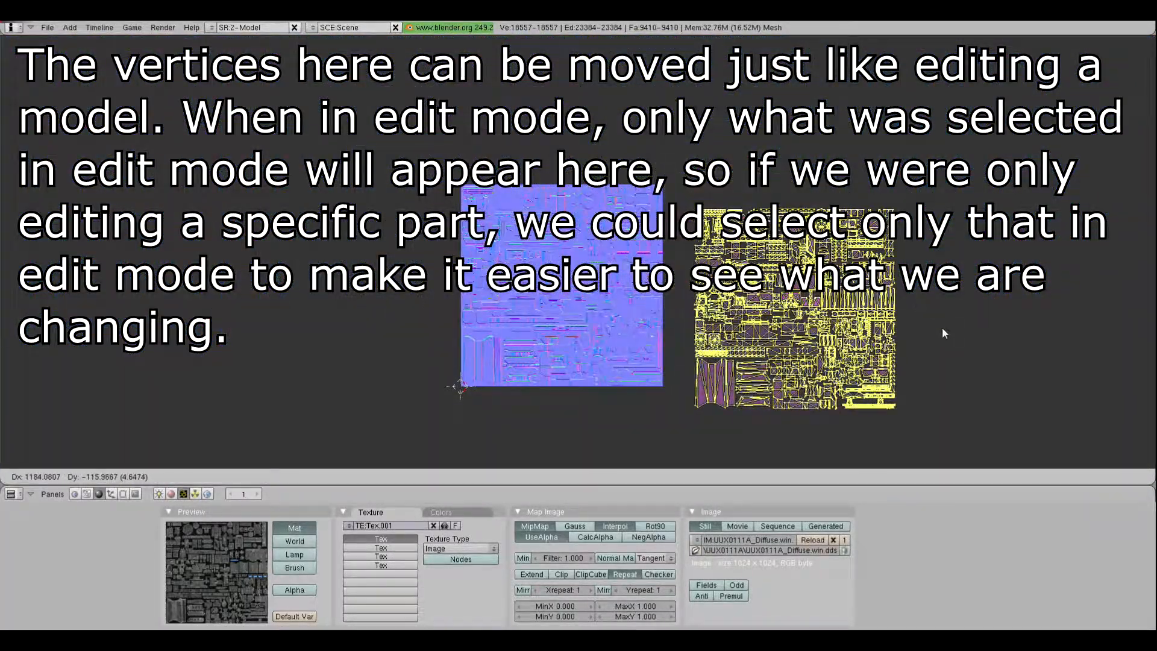
{"action": "right_click", "coordinate": [941, 327]}
{"action": "scroll", "coordinate": [617, 235], "scroll_direction": "up", "scroll_amount": 6}
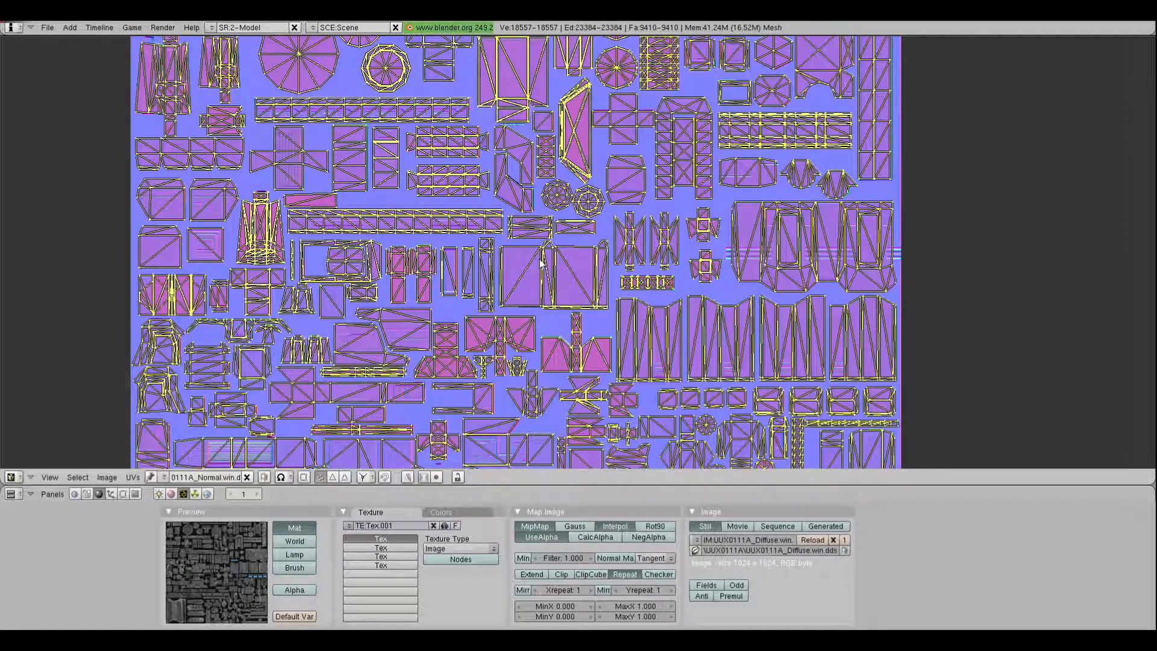
- Return to the 3D View and examine the mech mesh with its Normal image
{"action": "scroll", "coordinate": [540, 264], "scroll_direction": "down", "scroll_amount": 3}
{"action": "left_click", "coordinate": [10, 477]}
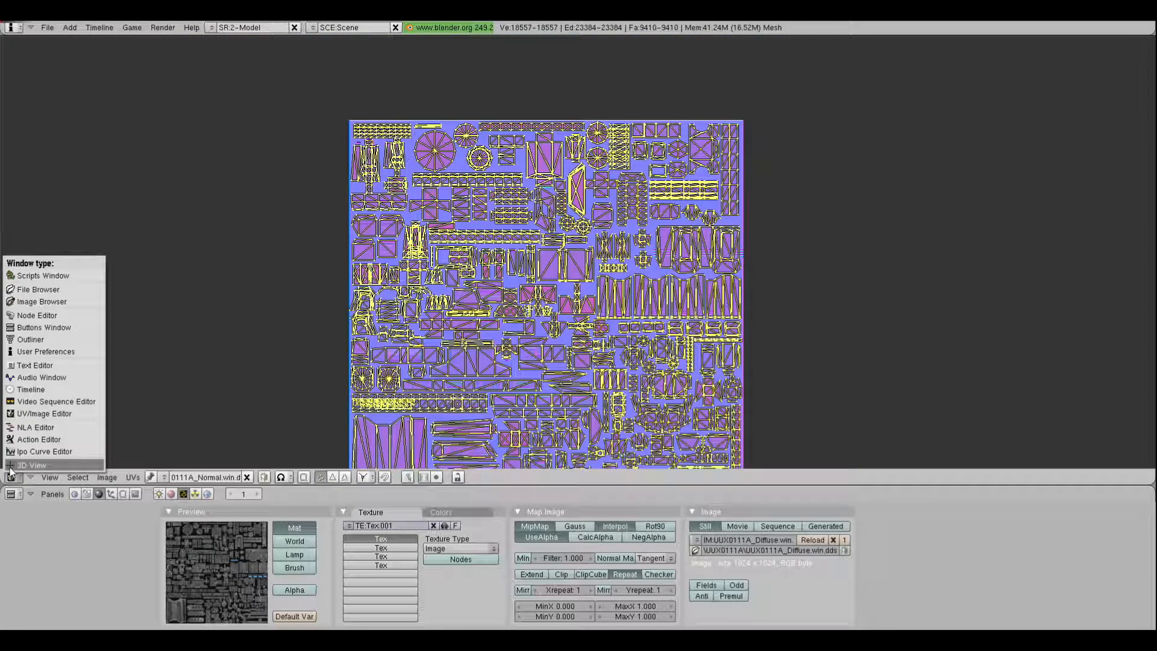
{"action": "left_click", "coordinate": [30, 465]}
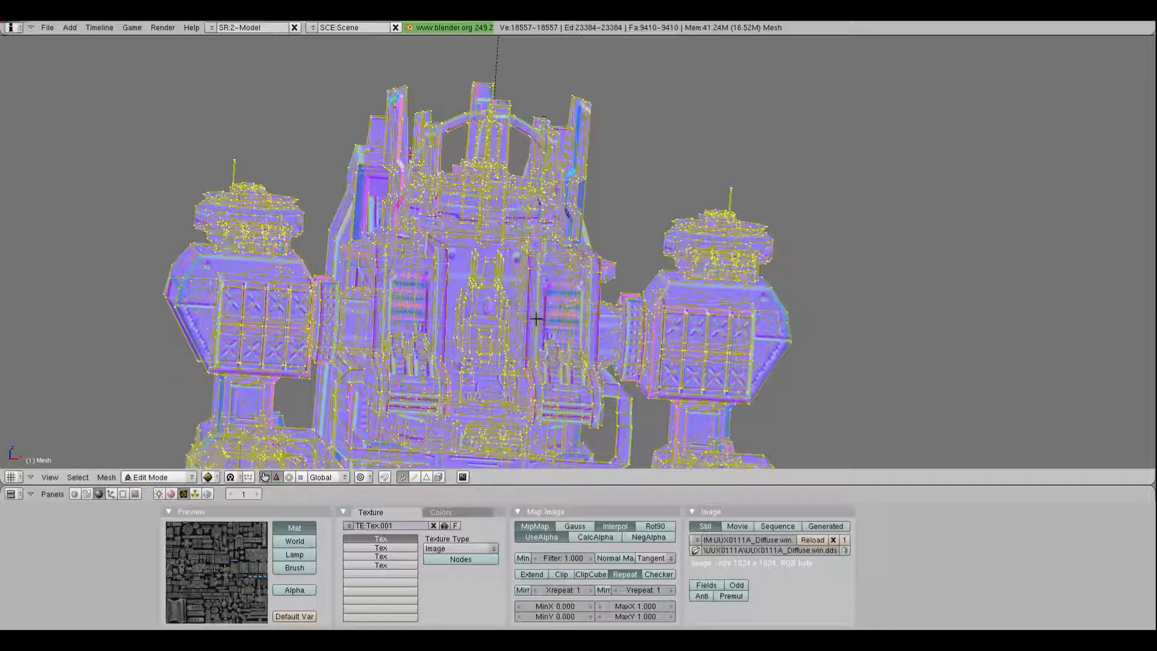
{"action": "middle_click_drag", "start_coordinate": [547, 338], "coordinate": [602, 212], "text": "shift"}
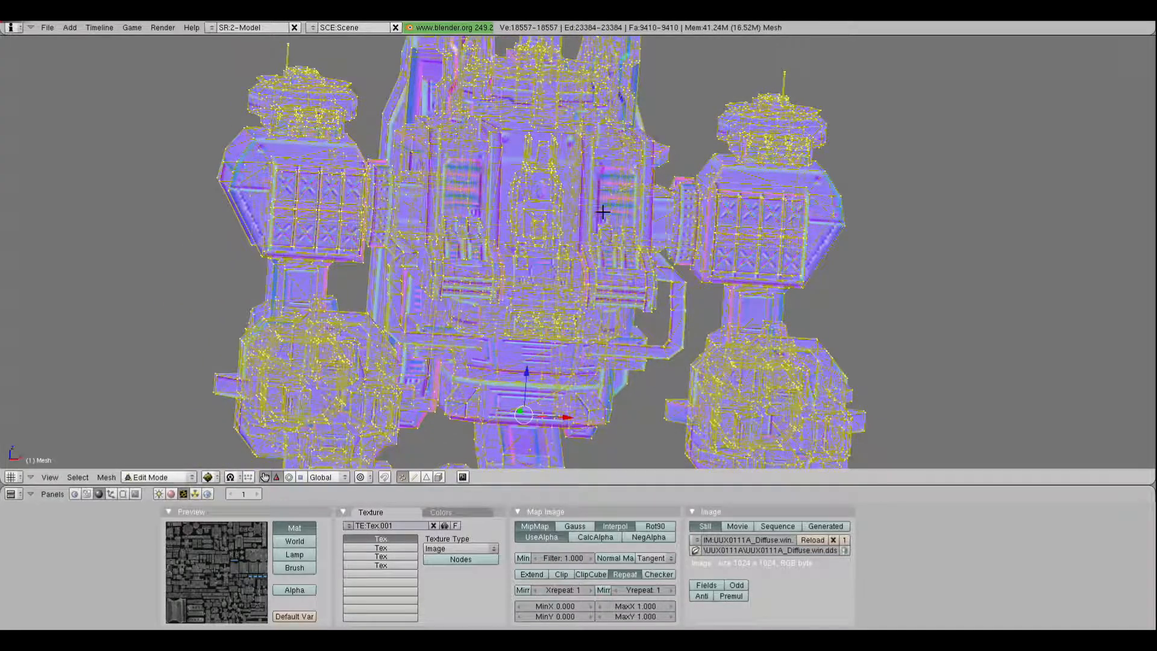
{"action": "scroll", "coordinate": [560, 234], "scroll_direction": "down", "scroll_amount": 1}
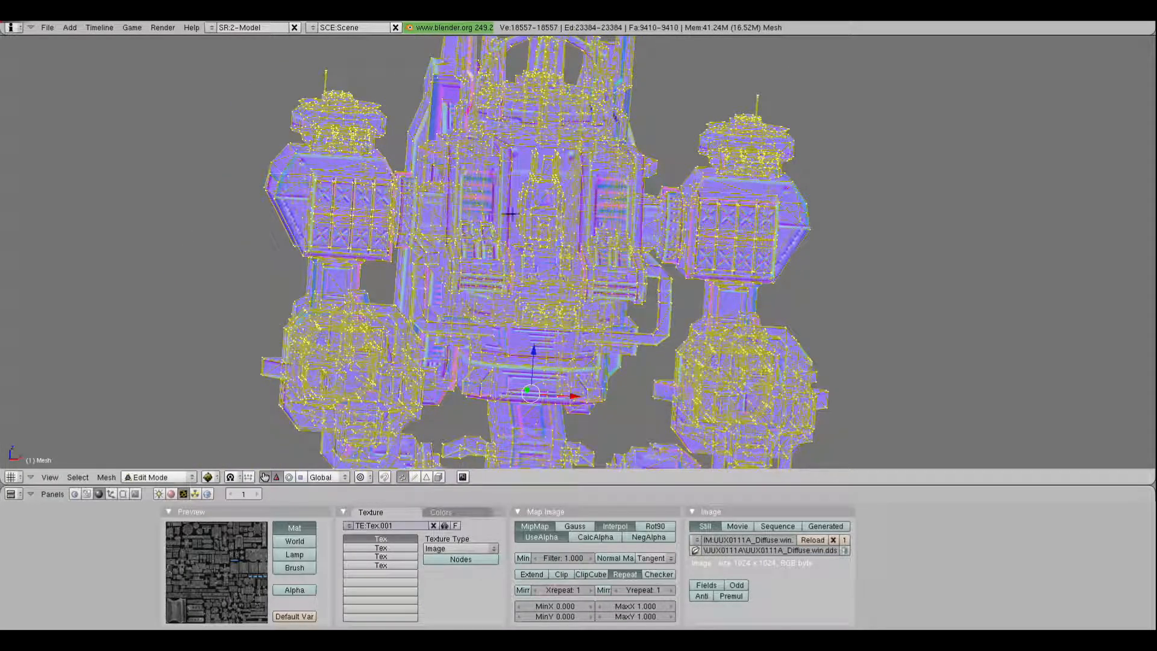
{"action": "middle_click_drag", "start_coordinate": [428, 213], "coordinate": [460, 237]}
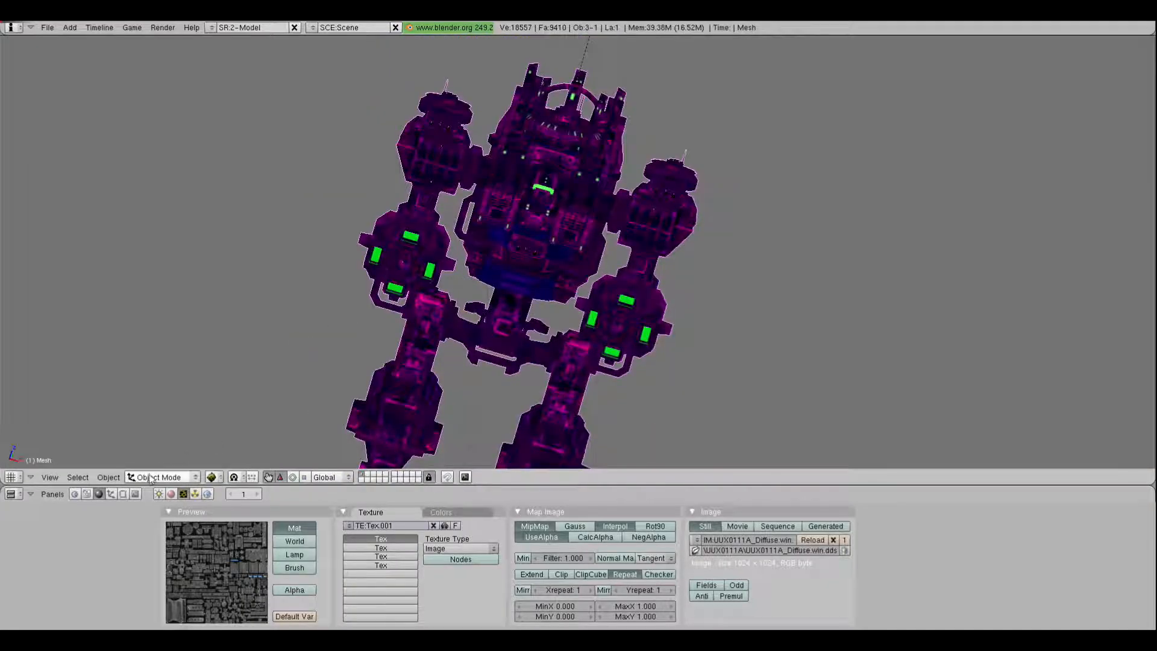
- Put the mech mesh into Edit Mode and assign the UUX0111A_Normal image to it in the UV/Image Editor
{"action": "left_click", "coordinate": [149, 478]}
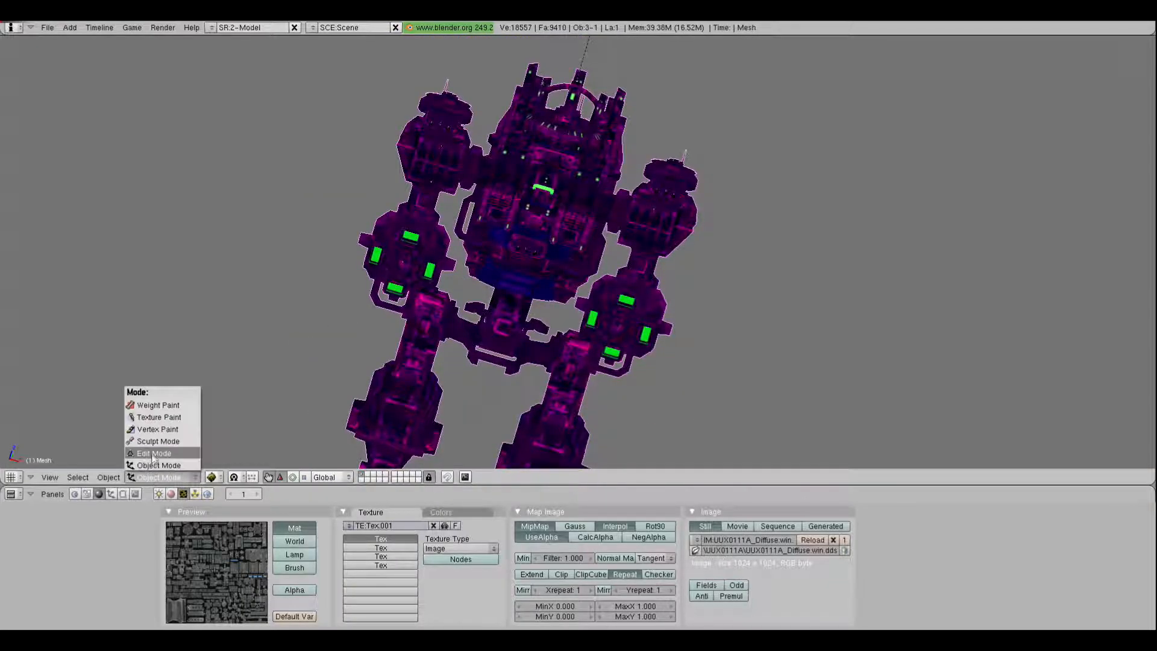
{"action": "left_click", "coordinate": [155, 458]}
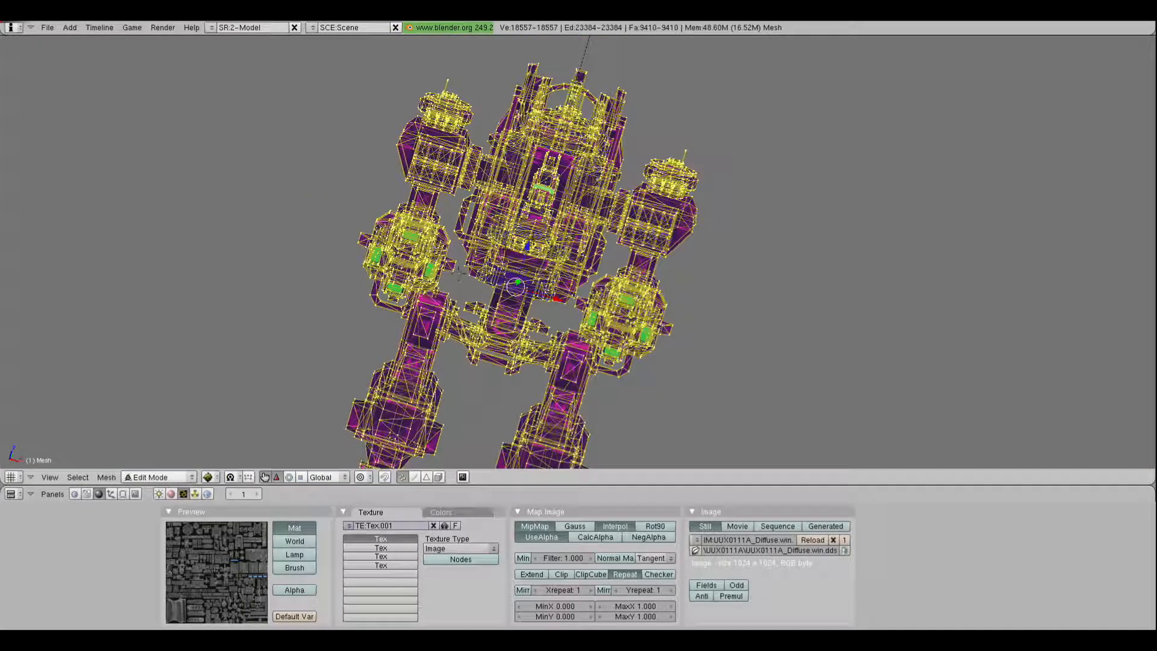
{"action": "left_click", "coordinate": [11, 476]}
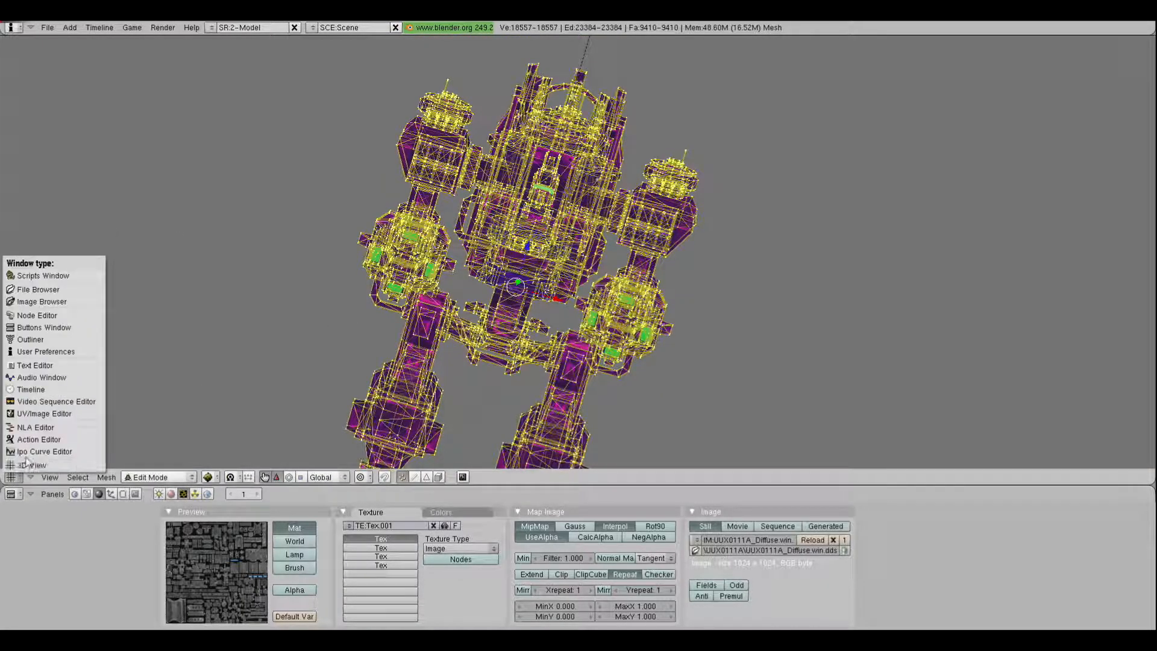
{"action": "left_click", "coordinate": [38, 415]}
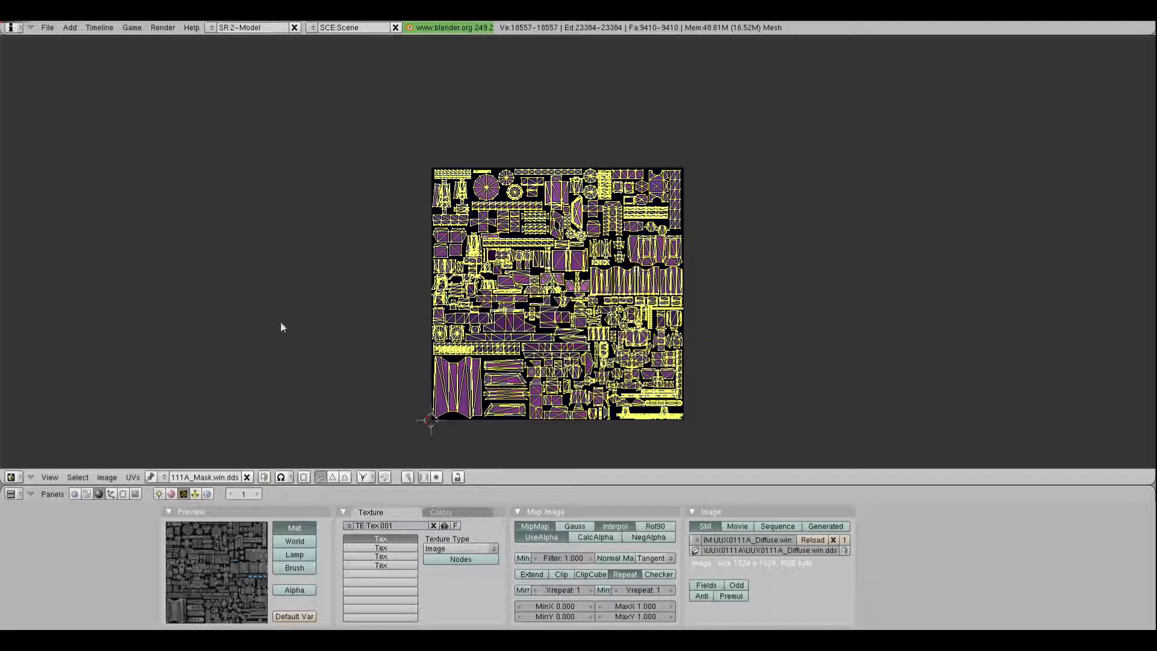
{"action": "left_click", "coordinate": [165, 477]}
{"action": "left_click", "coordinate": [178, 370]}
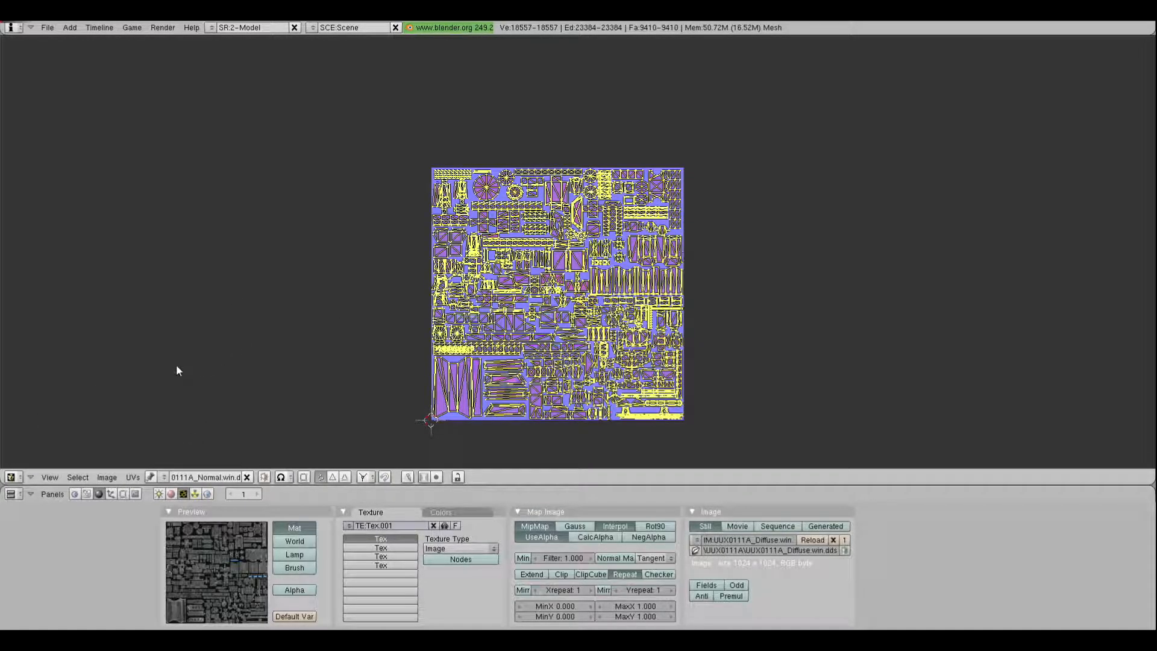
- Go back to the 3D View, examine the mesh with the Normal image and open its UV Unwrap options
{"action": "key", "text": "shift+F5"}
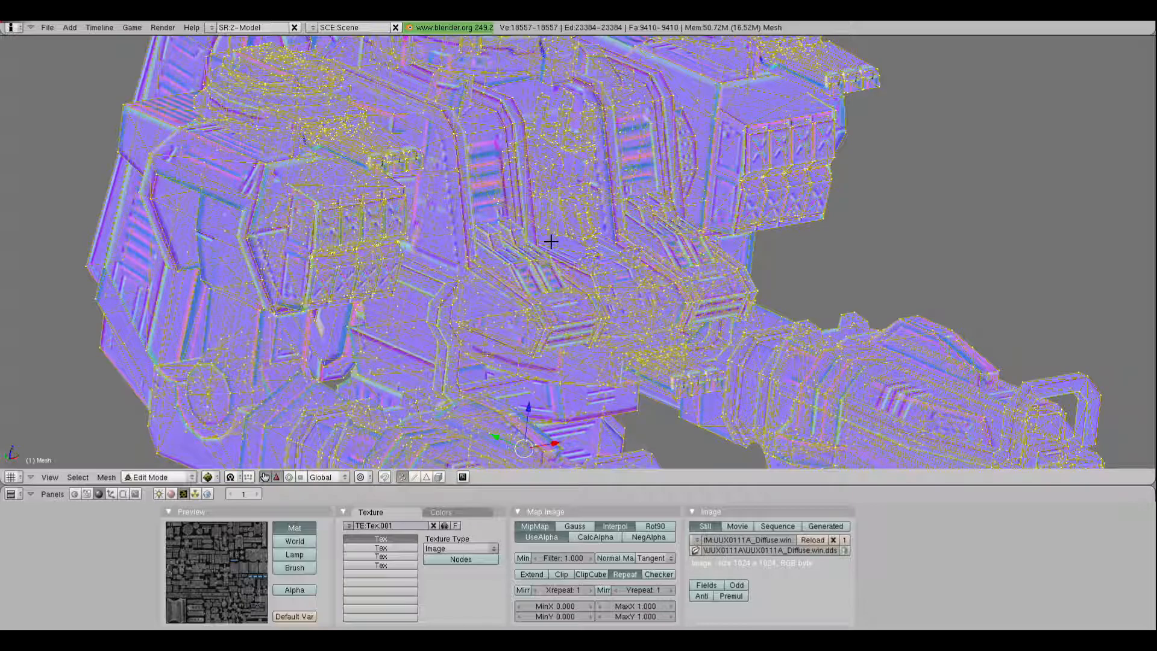
{"action": "scroll", "coordinate": [277, 319], "scroll_direction": "down", "scroll_amount": 4}
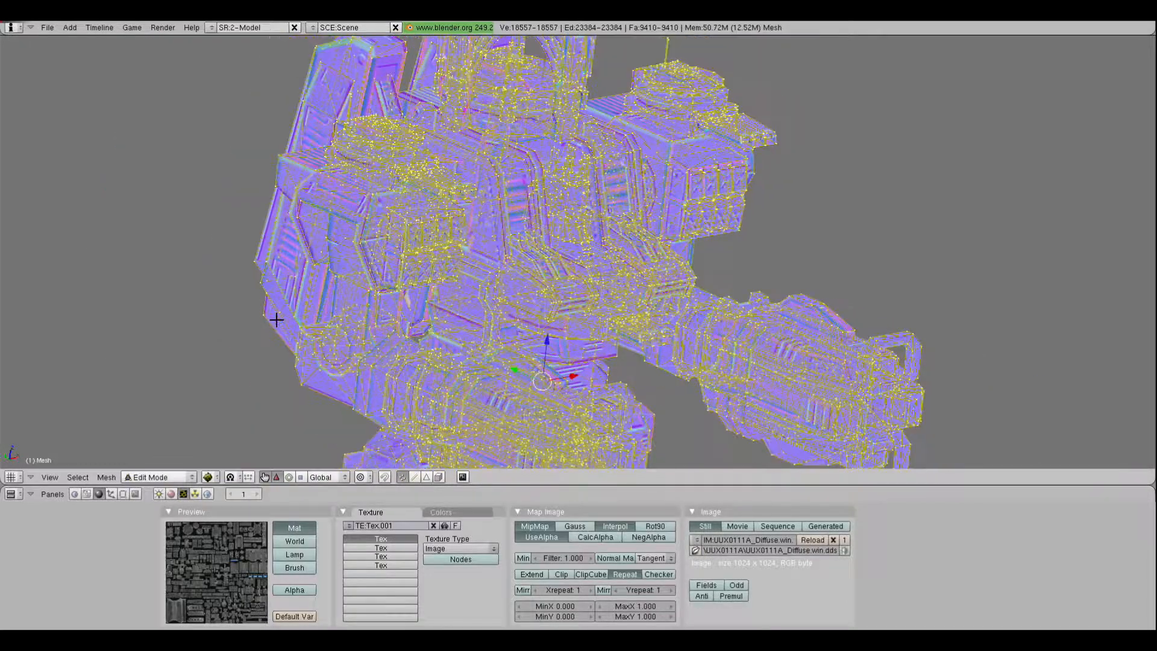
{"action": "scroll", "coordinate": [276, 320], "scroll_direction": "down", "scroll_amount": 1}
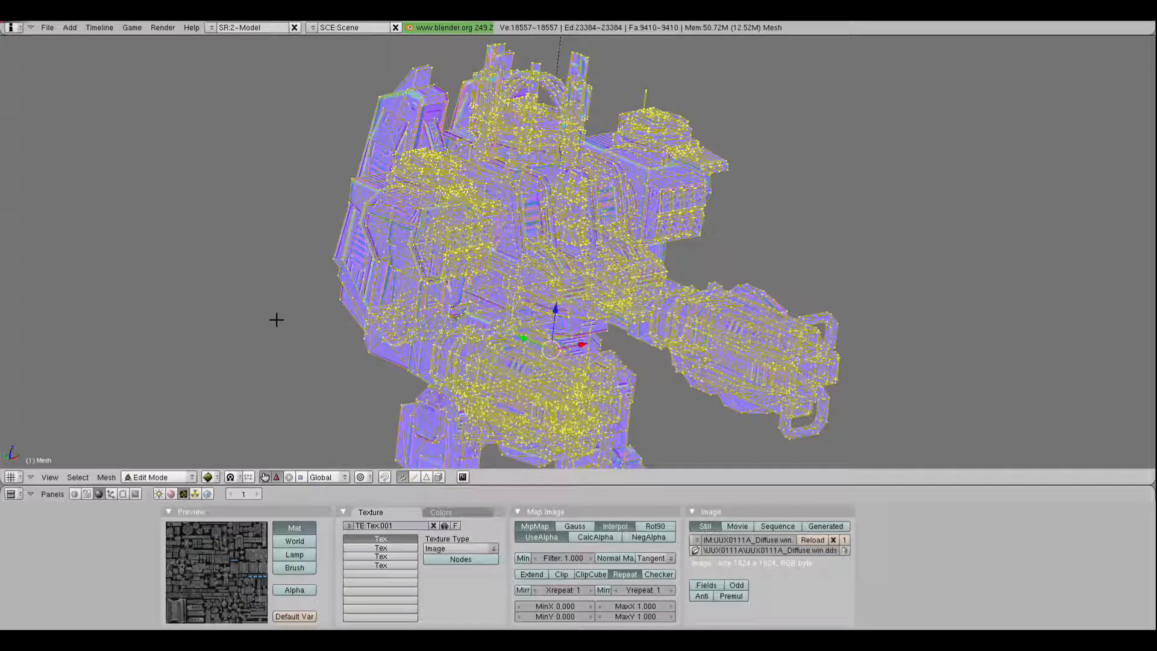
{"action": "left_click", "coordinate": [108, 476]}
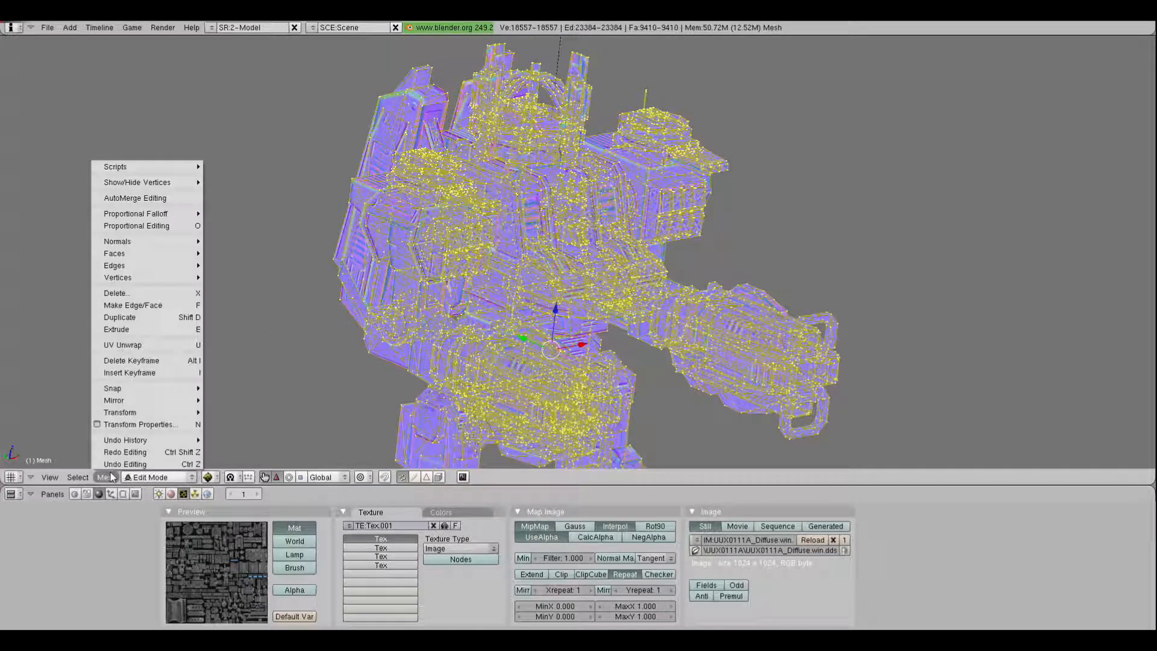
{"action": "left_click", "coordinate": [156, 348]}
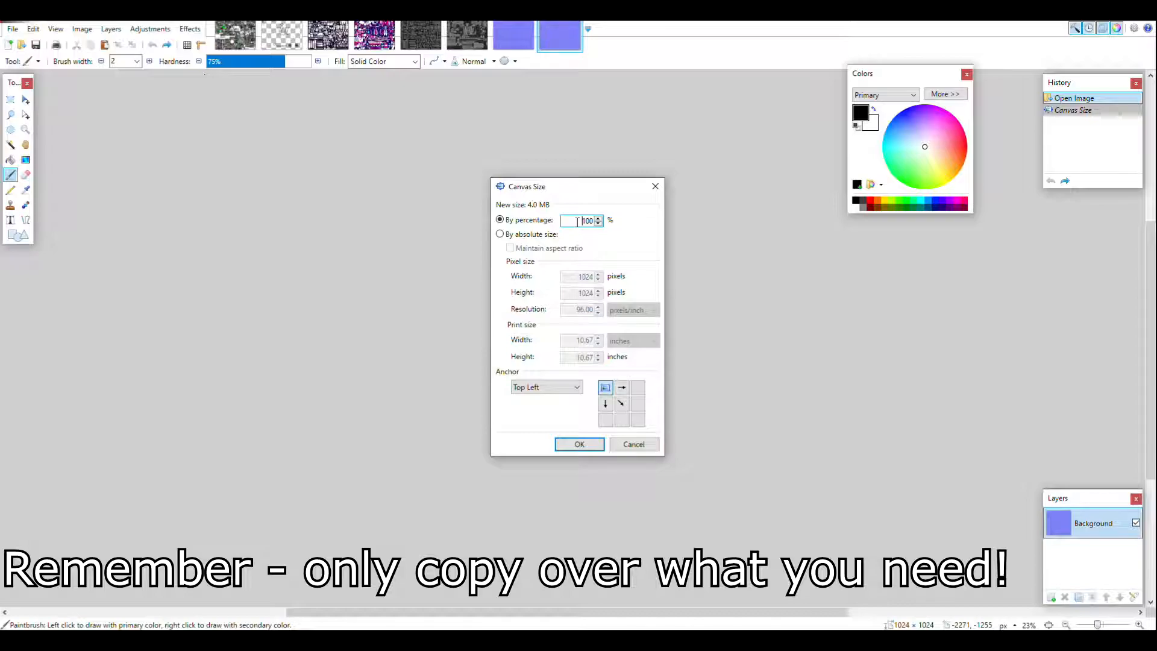
- In Paint.NET, enlarge the mech's Normal image canvas to 200%, anchored top left, and move the second Normal image into it
{"action": "type", "text": "2"}
{"action": "left_click", "coordinate": [588, 443]}
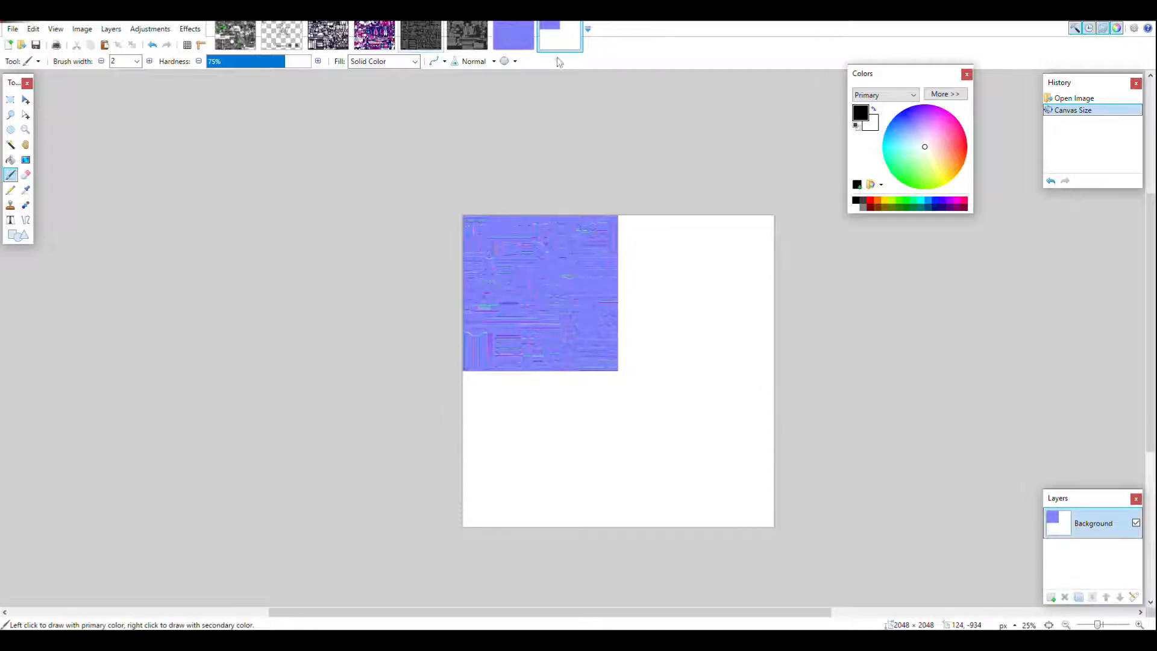
{"action": "left_click", "coordinate": [514, 36]}
{"action": "key", "text": "ctrl+a"}
{"action": "key", "text": "ctrl+x"}
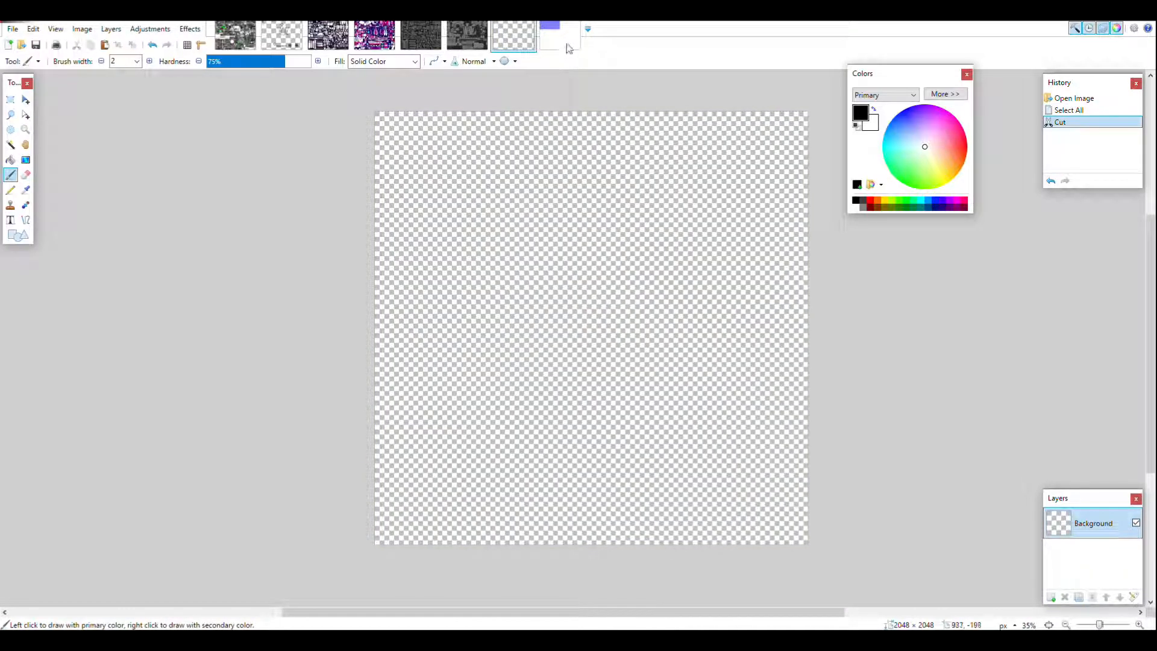
{"action": "left_click", "coordinate": [564, 46]}
{"action": "key", "text": "ctrl+v"}
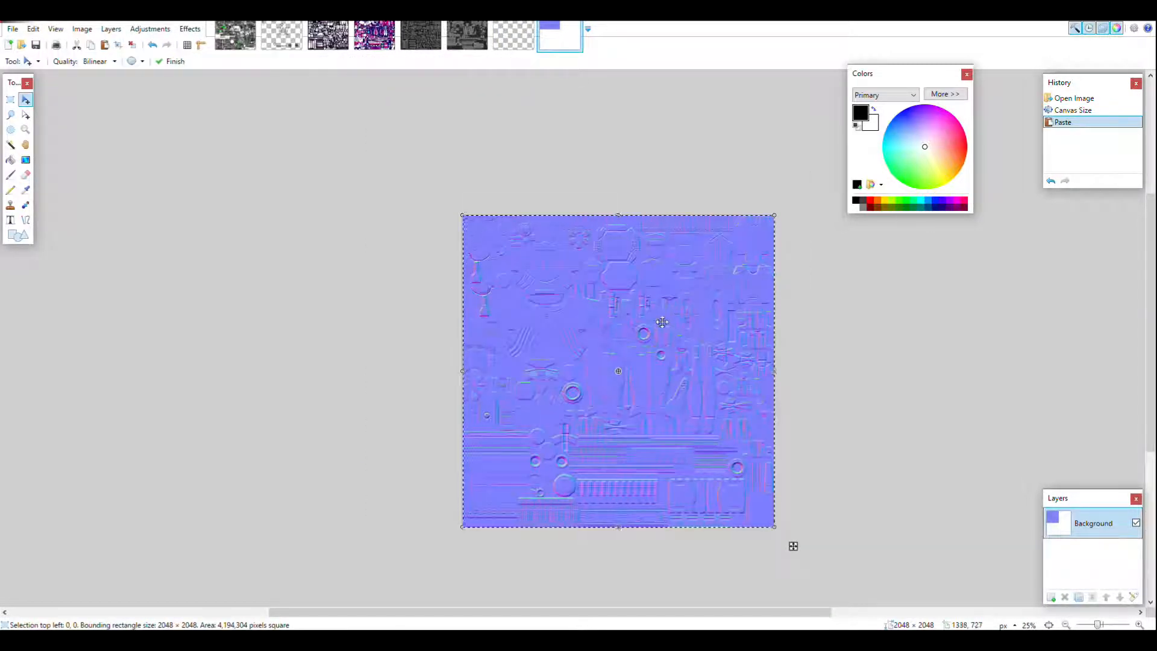
- Scale the pasted Normal image to 1024 × 1024 pixels so it fits the upper-right quarter of the canvas
{"action": "mouse_move", "coordinate": [584, 353]}
{"action": "left_mouse_down"}
{"action": "mouse_move", "coordinate": [735, 343]}
{"action": "mouse_move", "coordinate": [643, 338]}
{"action": "mouse_move", "coordinate": [593, 354]}
{"action": "left_mouse_up"}
{"action": "key", "text": "ctrl+z"}
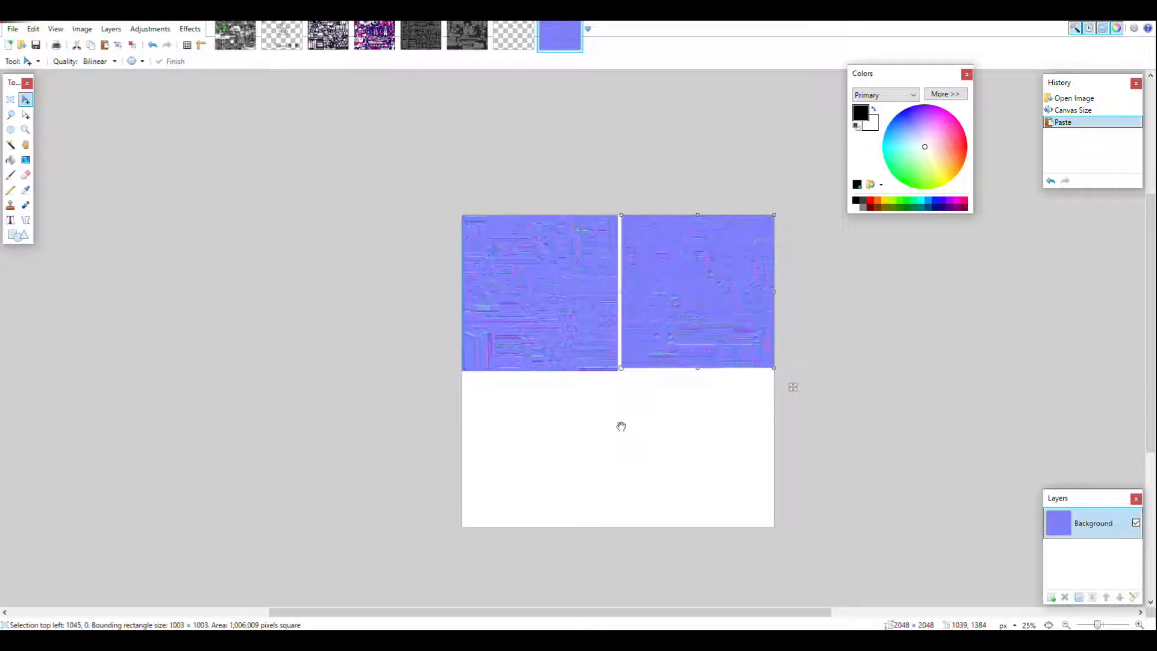
{"action": "left_click_drag", "start_coordinate": [615, 434], "coordinate": [617, 428]}
{"action": "scroll", "coordinate": [615, 376], "scroll_direction": "up", "scroll_amount": 10, "text": "ctrl"}
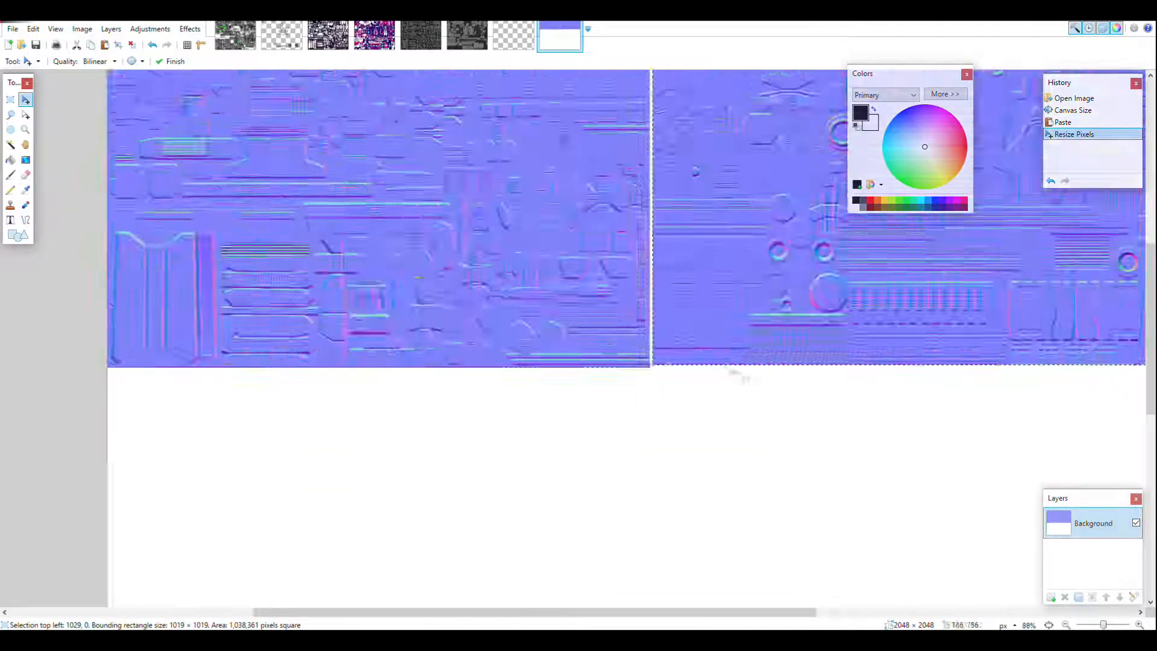
{"action": "left_click_drag", "start_coordinate": [512, 433], "coordinate": [509, 437]}
{"action": "scroll", "coordinate": [514, 428], "scroll_direction": "down", "scroll_amount": 12, "text": "ctrl"}
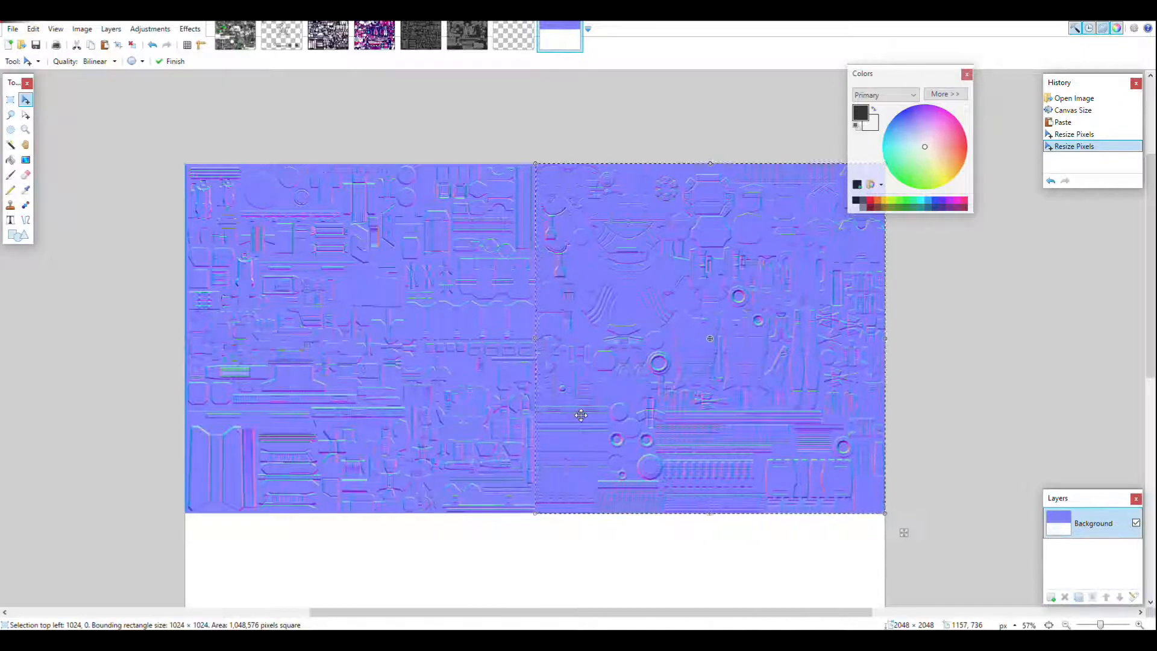
{"action": "scroll", "coordinate": [581, 414], "scroll_direction": "down", "scroll_amount": 1, "text": "ctrl"}
- Enlarge the canvas of the mech's 1024 × 1024 Diffuse image to 200%, anchored top left
{"action": "left_click", "coordinate": [467, 36]}
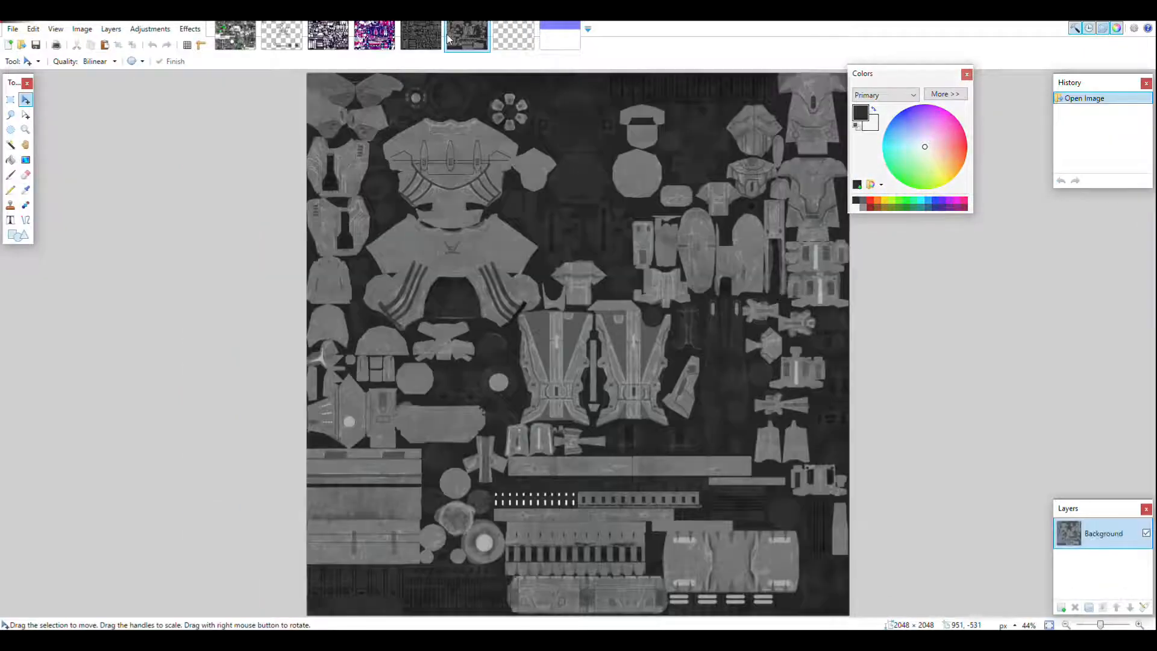
{"action": "left_click", "coordinate": [421, 36]}
{"action": "left_click", "coordinate": [81, 28]}
{"action": "left_click", "coordinate": [109, 74]}
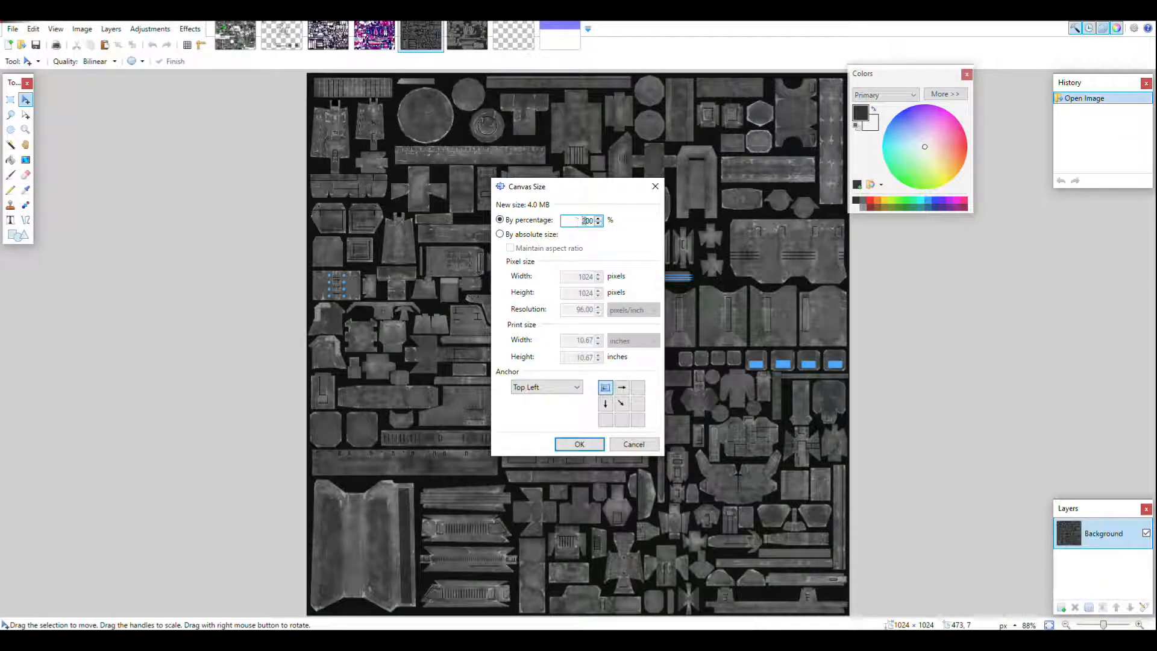
{"action": "type", "text": "2"}
{"action": "key", "text": "Return"}
- Copy the entire second Diffuse image and paste it into the enlarged Diffuse canvas
{"action": "left_click", "coordinate": [467, 36]}
{"action": "key", "text": "ctrl+a"}
{"action": "key", "text": "ctrl+c"}
{"action": "left_click", "coordinate": [420, 36]}
{"action": "key", "text": "ctrl+v"}
- Scale the pasted Diffuse image to 1024 × 1024 pixels in the upper-right quarter of the canvas
{"action": "scroll", "coordinate": [581, 281], "scroll_direction": "down", "scroll_amount": 1, "text": "ctrl"}
{"action": "left_click_drag", "start_coordinate": [385, 523], "coordinate": [572, 336], "text": "shift"}
{"action": "scroll", "coordinate": [577, 328], "scroll_direction": "up", "scroll_amount": 5, "text": "ctrl"}
{"action": "scroll", "coordinate": [498, 436], "scroll_direction": "up", "scroll_amount": 1, "text": "ctrl"}
{"action": "left_click_drag", "start_coordinate": [518, 417], "coordinate": [583, 375], "text": "shift"}
{"action": "scroll", "coordinate": [584, 365], "scroll_direction": "up", "scroll_amount": 4, "text": "ctrl"}
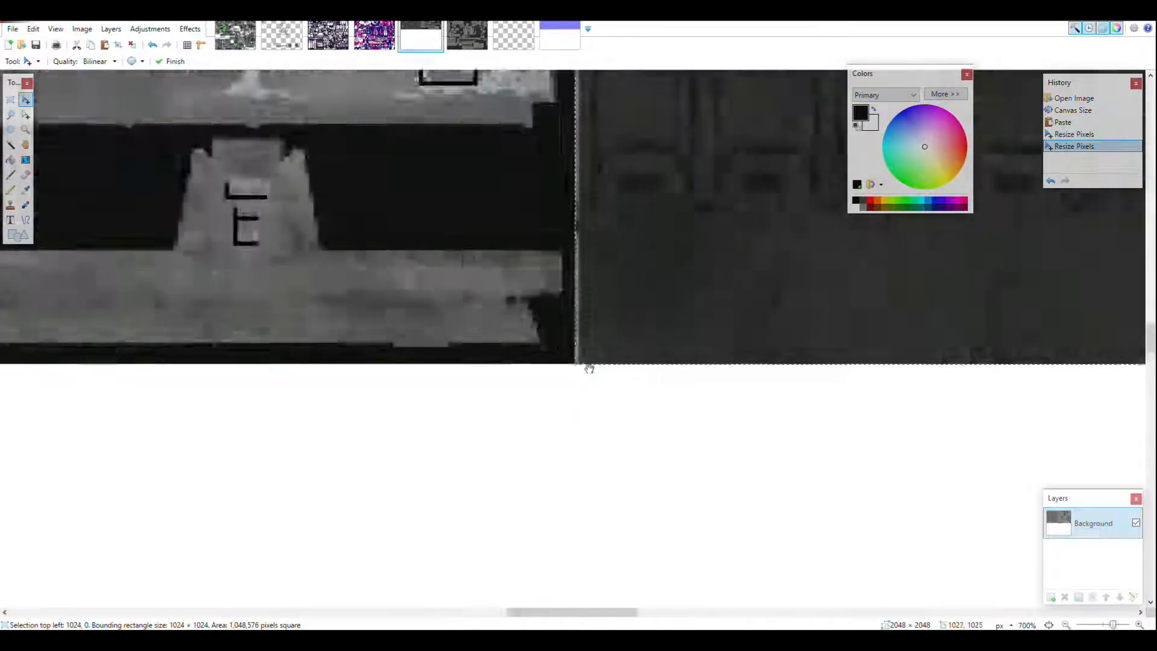
{"action": "scroll", "coordinate": [590, 368], "scroll_direction": "down", "scroll_amount": 5, "text": "ctrl"}
- Enlarge the canvas of the mech's 1024 × 1024 Mask image to 200%
{"action": "left_click", "coordinate": [375, 36]}
{"action": "left_click", "coordinate": [327, 36]}
{"action": "left_click", "coordinate": [82, 29]}
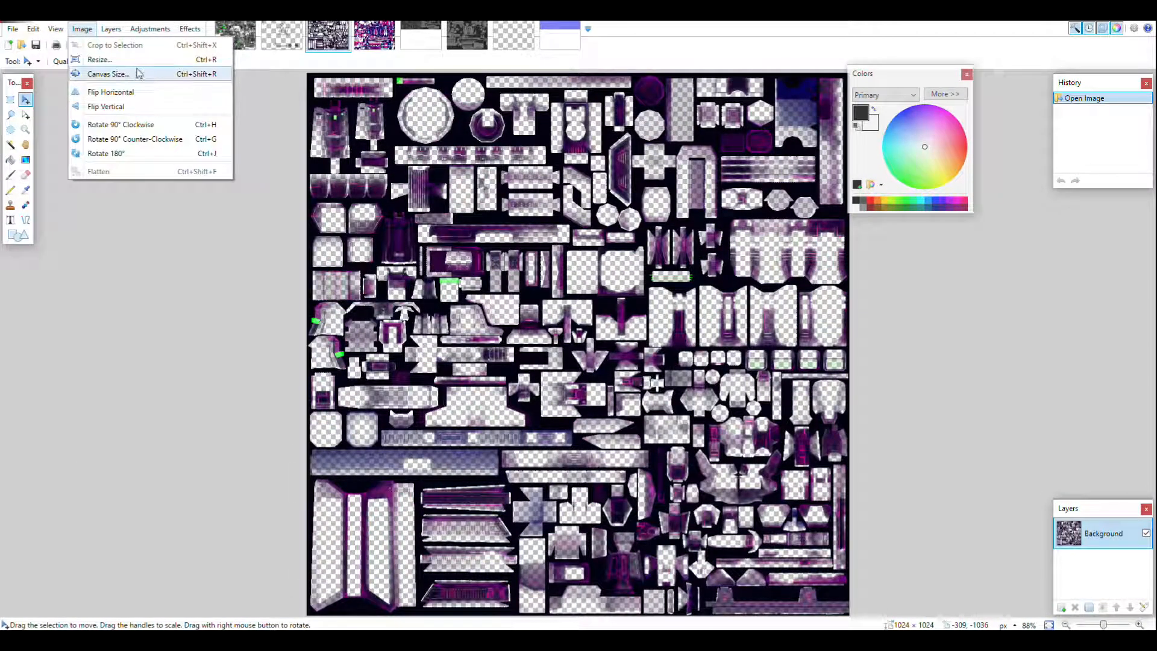
{"action": "left_click", "coordinate": [138, 72]}
{"action": "type", "text": "200"}
{"action": "key", "text": "Return"}
- Cut the entire second Mask image and paste it into the enlarged Mask canvas
{"action": "left_click", "coordinate": [374, 37]}
{"action": "key", "text": "ctrl+a"}
{"action": "key", "text": "ctrl+x"}
{"action": "left_click", "coordinate": [327, 37]}
{"action": "key", "text": "ctrl+v"}
- Scale the pasted Mask image down to fit the upper-right quarter of the canvas, beside the original Mask
{"action": "scroll", "coordinate": [580, 370], "scroll_direction": "down", "scroll_amount": 3, "text": "ctrl"}
{"action": "left_click_drag", "start_coordinate": [701, 463], "coordinate": [733, 429]}
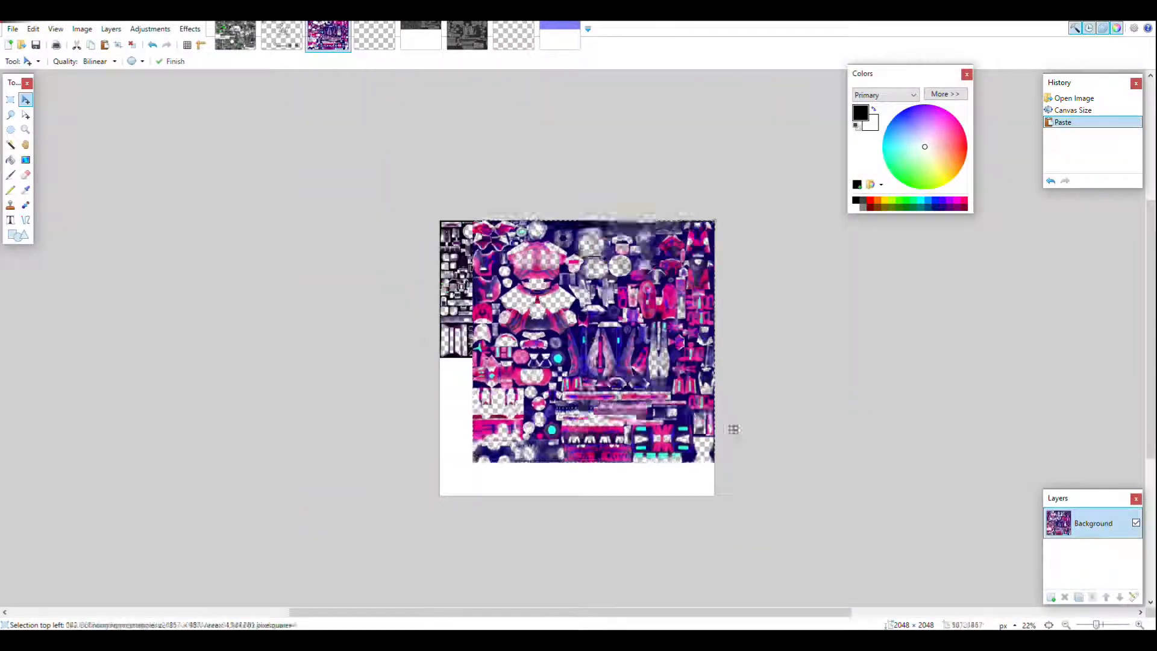
{"action": "left_click_drag", "start_coordinate": [473, 462], "coordinate": [580, 393], "text": "shift"}
{"action": "scroll", "coordinate": [580, 361], "scroll_direction": "up", "scroll_amount": 9, "text": "ctrl"}
{"action": "left_click_drag", "start_coordinate": [567, 280], "coordinate": [451, 411], "text": "shift"}
{"action": "scroll", "coordinate": [484, 415], "scroll_direction": "down", "scroll_amount": 7, "text": "ctrl"}
{"action": "scroll", "coordinate": [487, 415], "scroll_direction": "down", "scroll_amount": 2, "text": "ctrl"}
- Cut the entire second Team image
{"action": "left_click", "coordinate": [235, 36]}
{"action": "left_click", "coordinate": [282, 36]}
{"action": "scroll", "coordinate": [499, 319], "scroll_direction": "down", "scroll_amount": 2, "text": "ctrl"}
{"action": "key", "text": "ctrl+a"}
{"action": "key", "text": "ctrl+x"}
- Double the canvas size of the mech's Team image to 2048 × 2048 pixels
{"action": "left_click", "coordinate": [235, 36]}
{"action": "scroll", "coordinate": [452, 323], "scroll_direction": "down", "scroll_amount": 2, "text": "ctrl"}
{"action": "left_click", "coordinate": [82, 28]}
{"action": "left_click", "coordinate": [96, 73]}
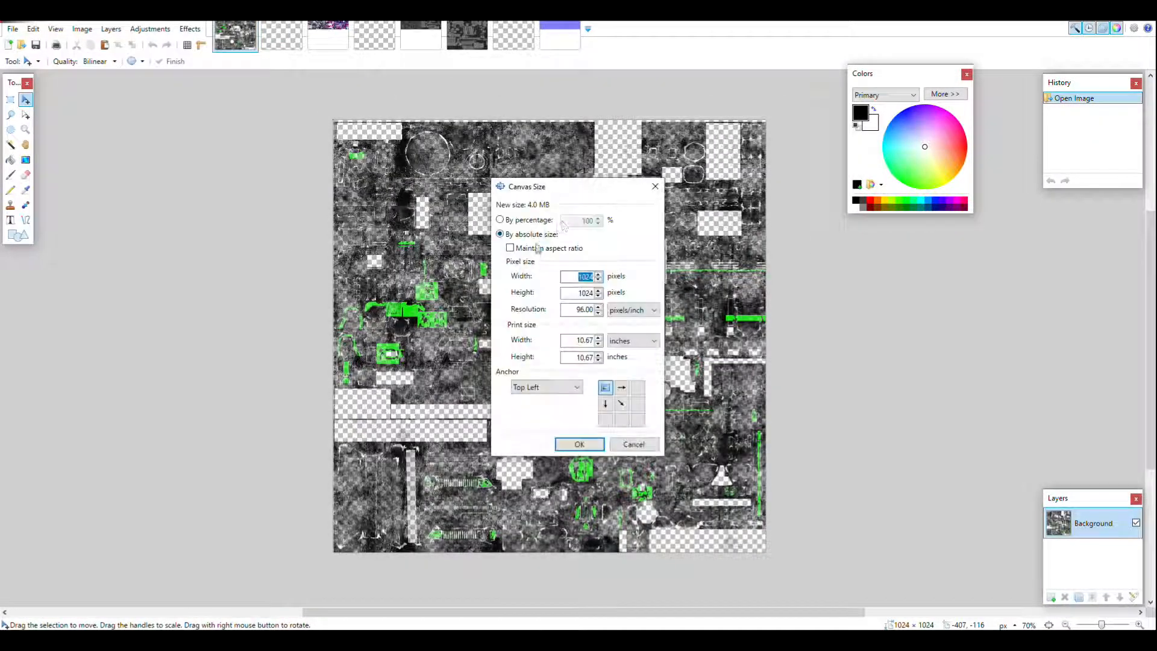
{"action": "type", "text": "2"}
{"action": "left_click", "coordinate": [579, 444]}
- Paste the cut Team image and scale it down to fit the upper-right quarter of the enlarged Team canvas
{"action": "scroll", "coordinate": [584, 422], "scroll_direction": "down", "scroll_amount": 5, "text": "ctrl"}
{"action": "key", "text": "ctrl+v"}
{"action": "scroll", "coordinate": [648, 446], "scroll_direction": "up", "scroll_amount": 4, "text": "ctrl"}
{"action": "left_click_drag", "start_coordinate": [356, 193], "coordinate": [764, 183]}
{"action": "scroll", "coordinate": [764, 181], "scroll_direction": "up", "scroll_amount": 5, "text": "ctrl"}
{"action": "scroll", "coordinate": [627, 301], "scroll_direction": "down", "scroll_amount": 5, "text": "ctrl"}
{"action": "scroll", "coordinate": [506, 190], "scroll_direction": "up", "scroll_amount": 6, "text": "ctrl"}
{"action": "left_click_drag", "start_coordinate": [514, 191], "coordinate": [494, 228]}
{"action": "scroll", "coordinate": [422, 193], "scroll_direction": "up", "scroll_amount": 5, "text": "ctrl"}
{"action": "left_click_drag", "start_coordinate": [669, 275], "coordinate": [484, 275]}
{"action": "scroll", "coordinate": [583, 329], "scroll_direction": "down", "scroll_amount": 12, "text": "ctrl"}
{"action": "scroll", "coordinate": [659, 497], "scroll_direction": "up", "scroll_amount": 2, "text": "ctrl"}
{"action": "scroll", "coordinate": [633, 350], "scroll_direction": "down", "scroll_amount": 2, "text": "ctrl"}
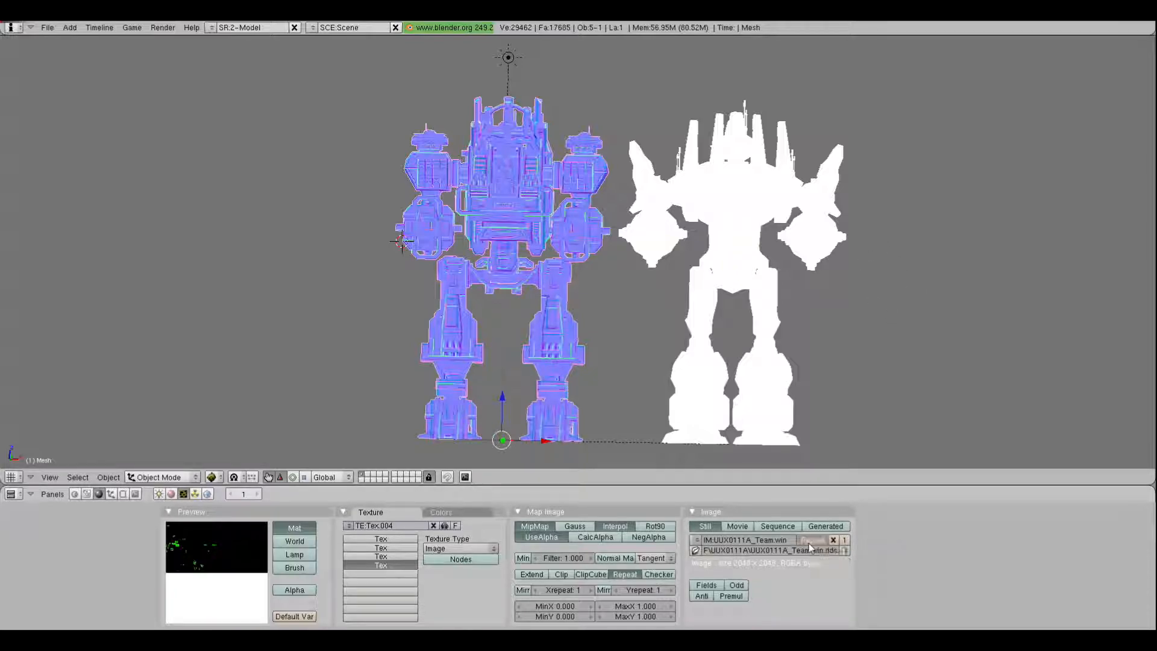
- Switch to Blender, reload the enlarged Normal, Mask and Diffuse images in the texture slots, and view the mesh in Edit Mode
{"action": "left_click", "coordinate": [396, 557]}
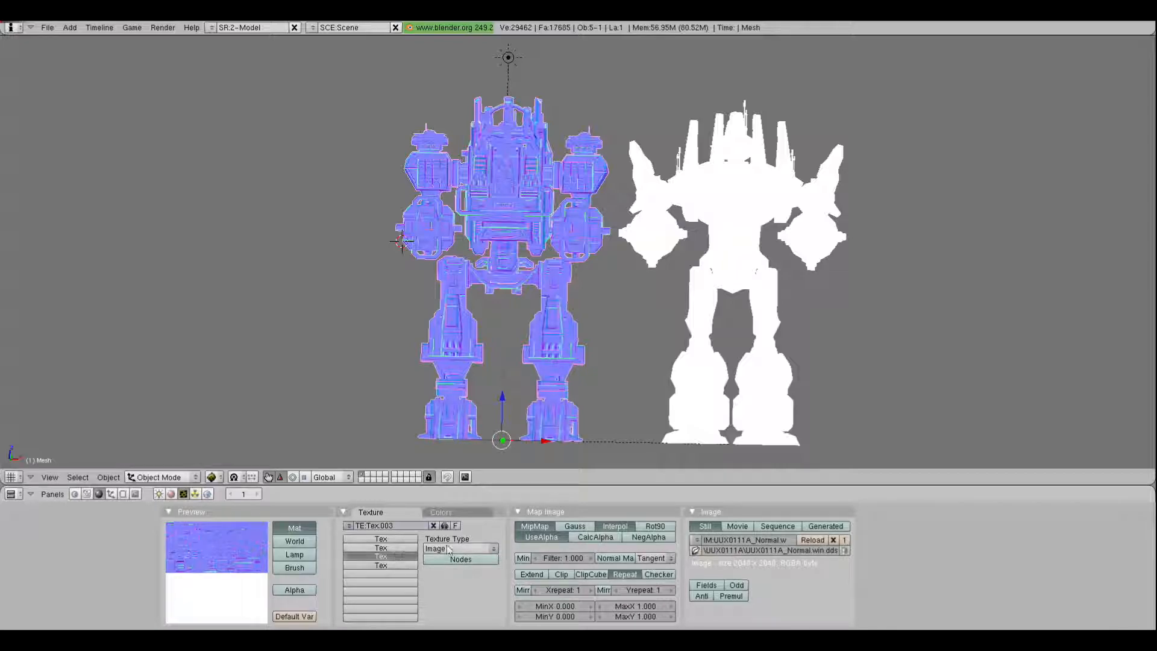
{"action": "left_click", "coordinate": [395, 547]}
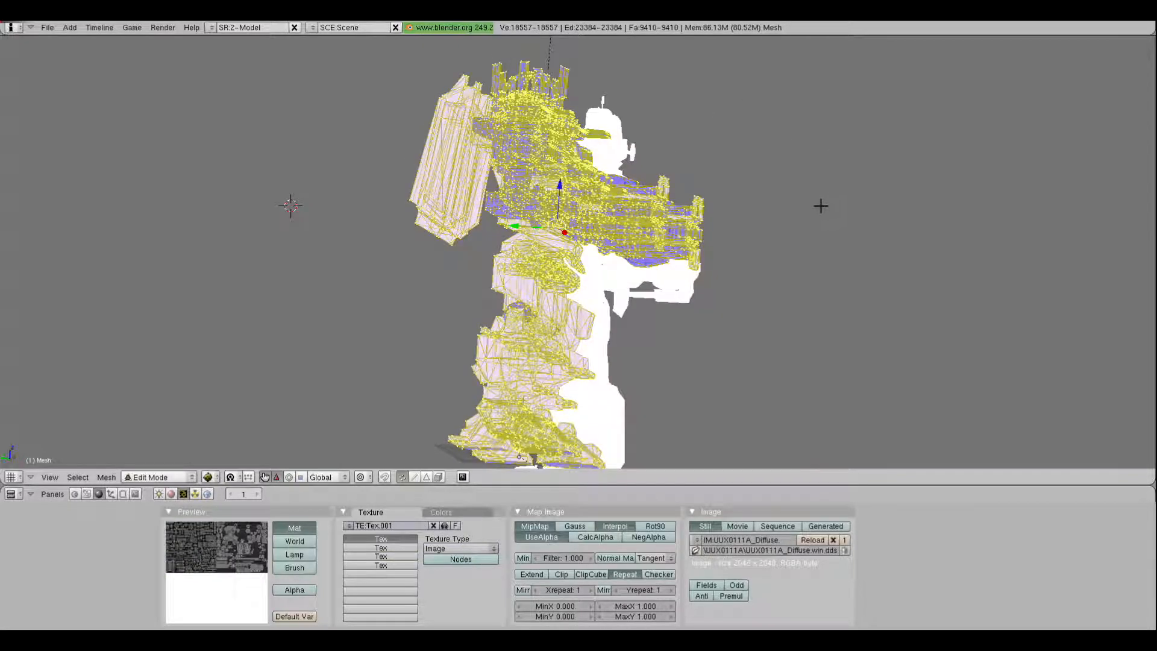
{"action": "middle_click_drag", "start_coordinate": [821, 205], "coordinate": [620, 211]}
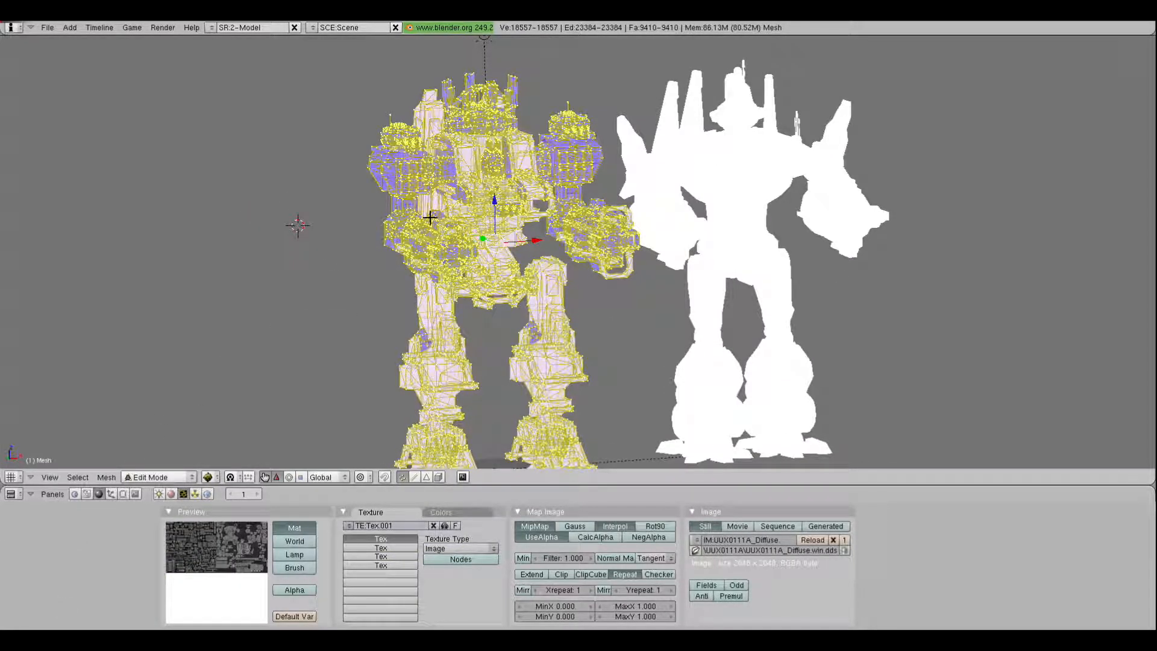
- Open the first mech mesh's UV layout in the UV/Image Editor
{"action": "left_click", "coordinate": [11, 476]}
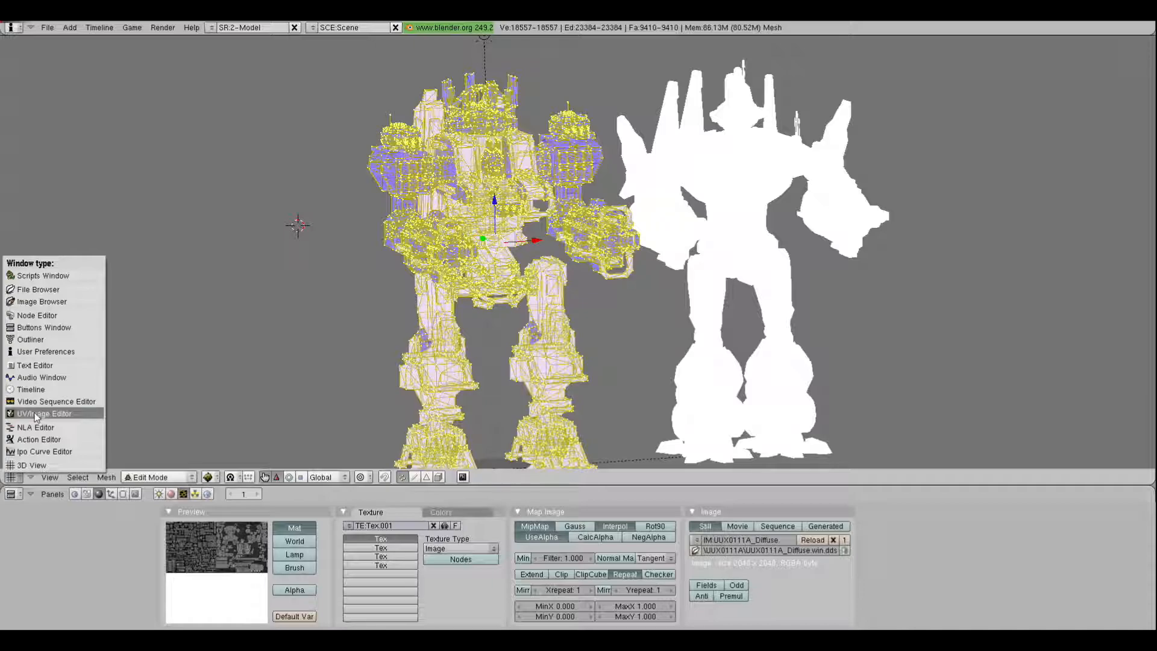
{"action": "left_click", "coordinate": [34, 413]}
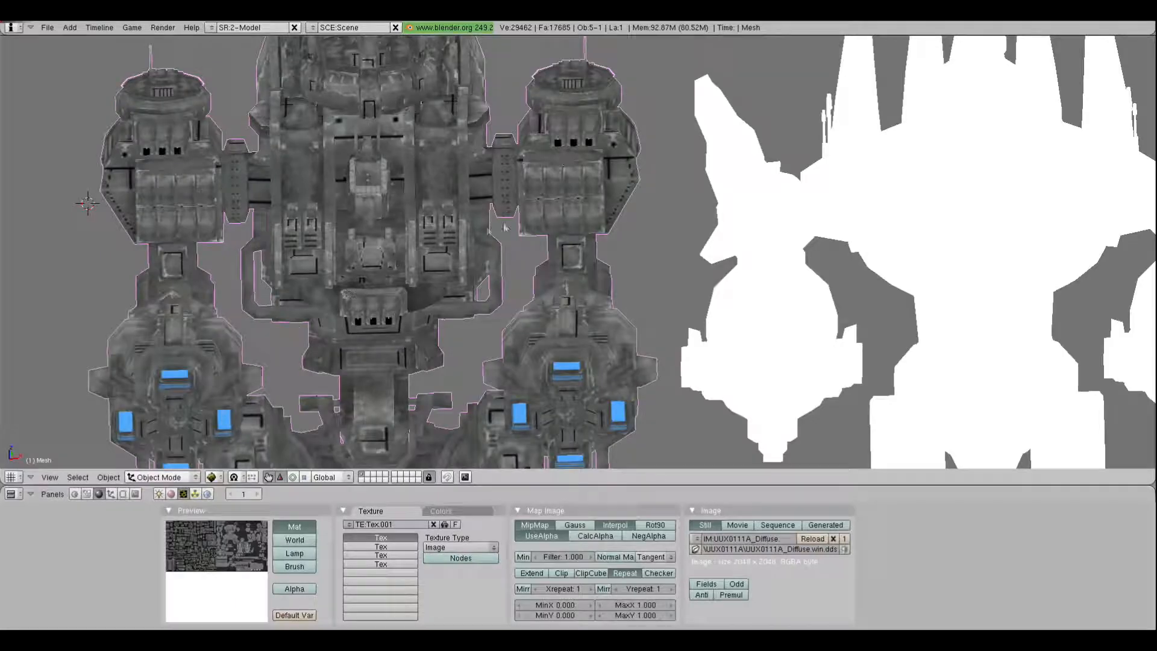
- Select the untextured white mech mesh and put it into Edit Mode
{"action": "scroll", "coordinate": [489, 270], "scroll_direction": "down", "scroll_amount": 5}
{"action": "scroll", "coordinate": [489, 264], "scroll_direction": "down", "scroll_amount": 1}
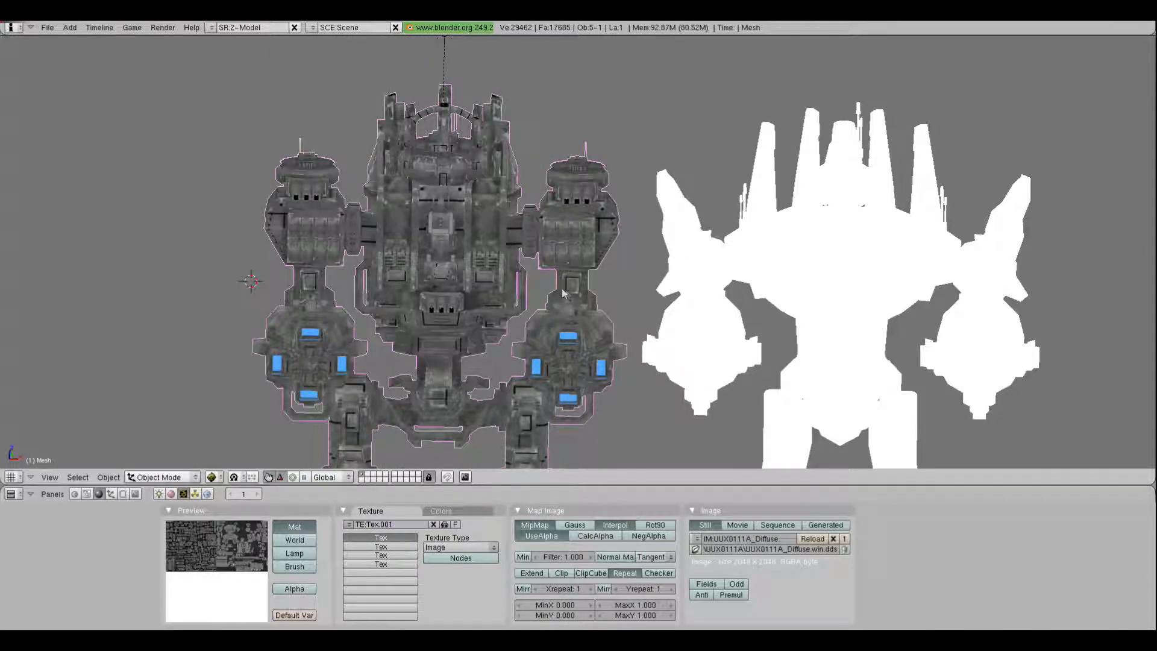
{"action": "middle_click_drag", "start_coordinate": [563, 290], "coordinate": [502, 252], "text": "shift"}
{"action": "middle_click_drag", "start_coordinate": [668, 225], "coordinate": [617, 225], "text": "shift"}
{"action": "right_click", "coordinate": [757, 214]}
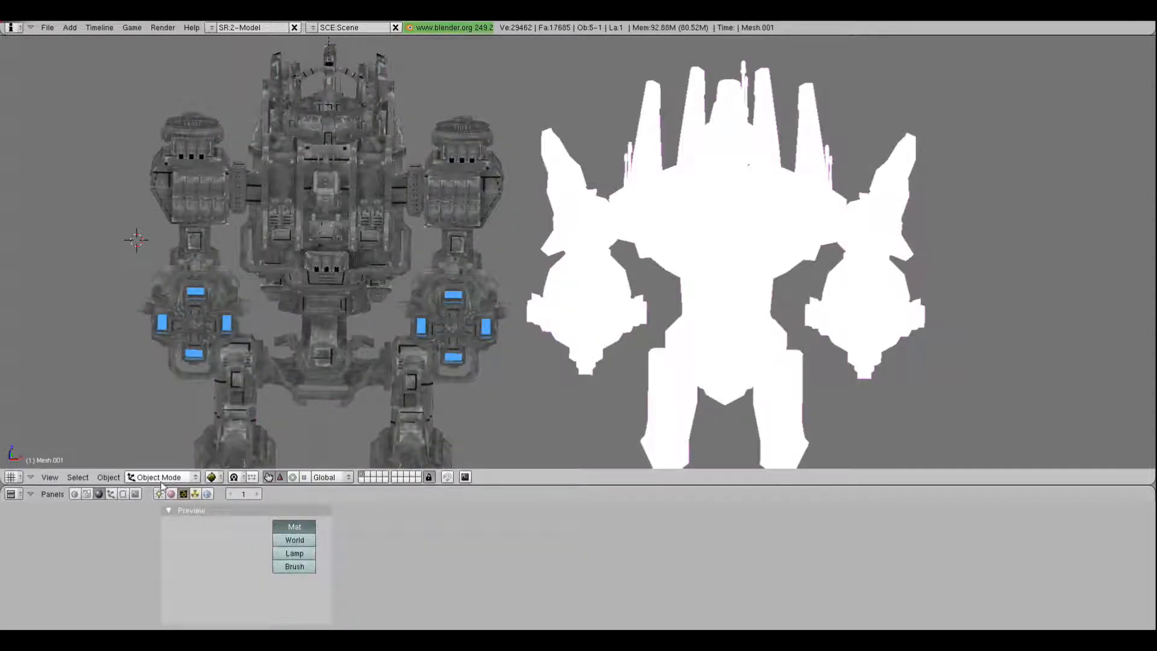
{"action": "left_click", "coordinate": [160, 477]}
{"action": "left_click", "coordinate": [160, 459]}
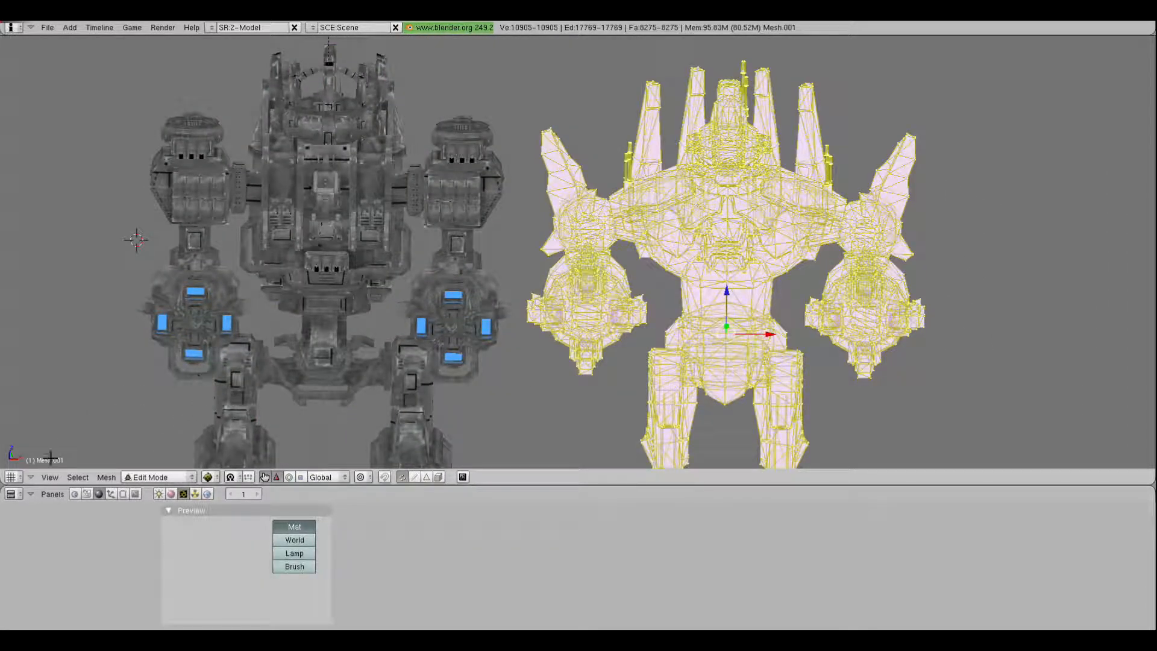
- Show the second mech's UV layout in the UV/Image Editor with the enlarged Normal image behind it
{"action": "left_click", "coordinate": [10, 477]}
{"action": "left_click", "coordinate": [42, 424]}
{"action": "left_click", "coordinate": [107, 477]}
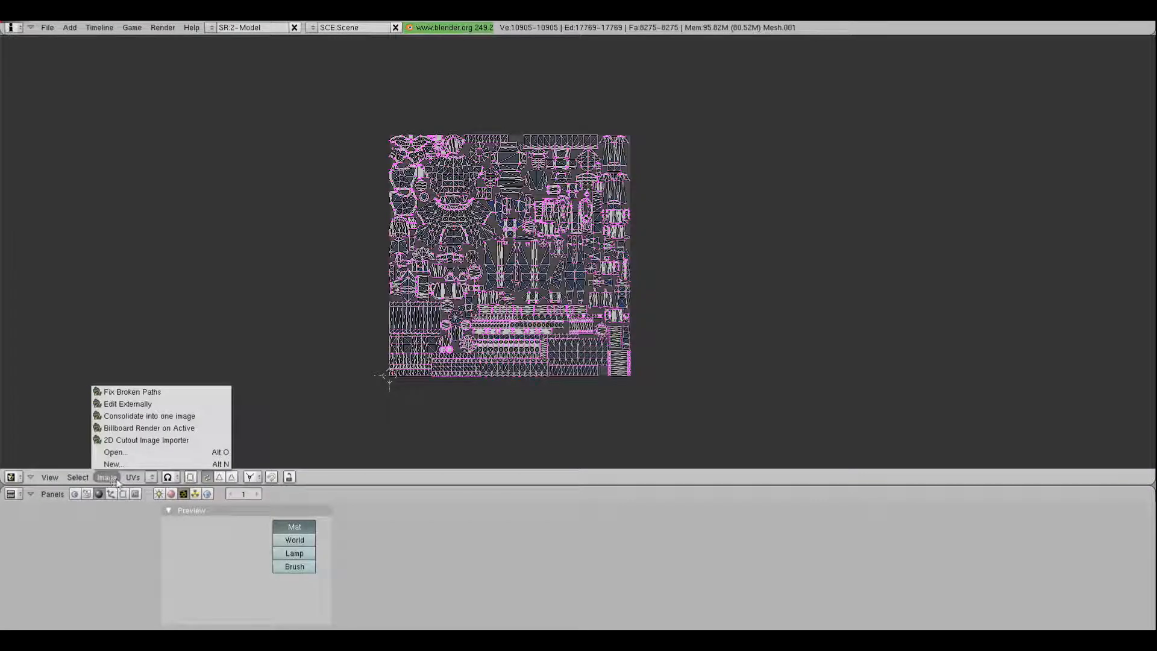
{"action": "left_click", "coordinate": [151, 476]}
{"action": "left_click", "coordinate": [169, 417]}
- Select all of the second mech's UVs and scale them to about 0.5
{"action": "scroll", "coordinate": [661, 220], "scroll_direction": "down", "scroll_amount": 5}
{"action": "key", "text": "a"}
{"action": "scroll", "coordinate": [667, 217], "scroll_direction": "up", "scroll_amount": 3}
{"action": "key", "text": "s"}
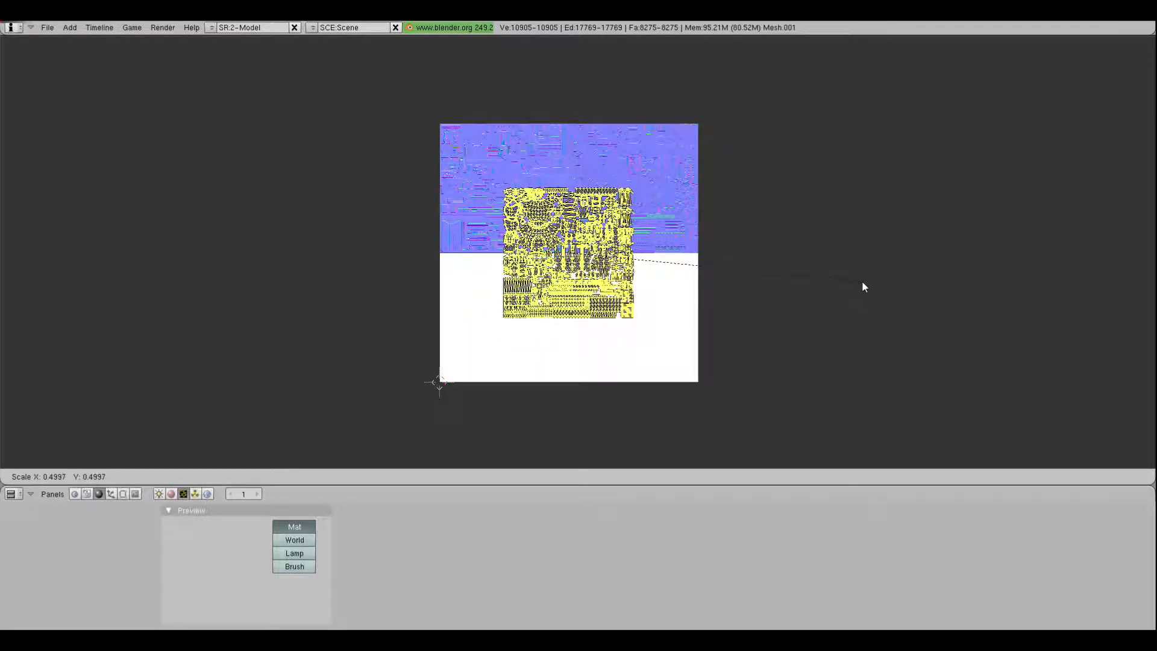
{"action": "scroll", "coordinate": [862, 281], "scroll_direction": "up", "scroll_amount": 3}
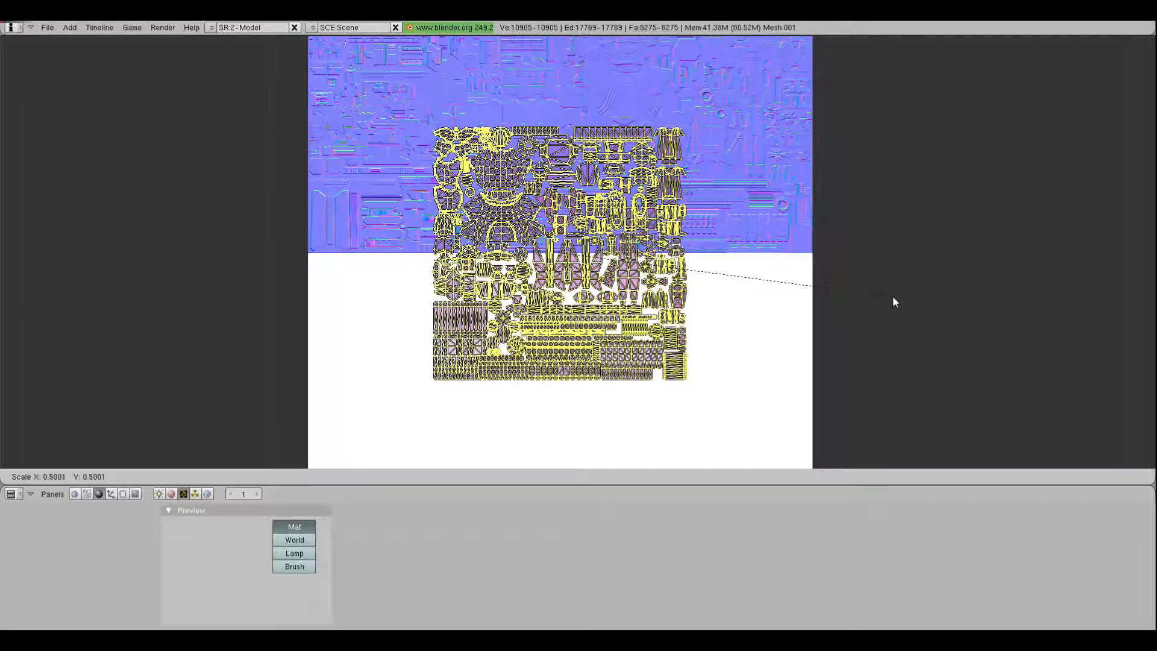
{"action": "scroll", "coordinate": [891, 295], "scroll_direction": "down", "scroll_amount": 2}
{"action": "left_click", "coordinate": [942, 297]}
- Move the scaled UVs up along the Y axis into the upper half of the Normal image
{"action": "scroll", "coordinate": [939, 295], "scroll_direction": "up", "scroll_amount": 1}
{"action": "key", "text": "g"}
{"action": "key", "text": "y"}
{"action": "left_click", "coordinate": [939, 208]}
- Fine-tune the UVs along the Y axis to match the Normal image's upper edge, and check the island alignment up close
{"action": "scroll", "coordinate": [939, 208], "scroll_direction": "up", "scroll_amount": 8}
{"action": "middle_click_drag", "start_coordinate": [938, 208], "coordinate": [713, 368]}
{"action": "key", "text": "g"}
{"action": "key", "text": "y"}
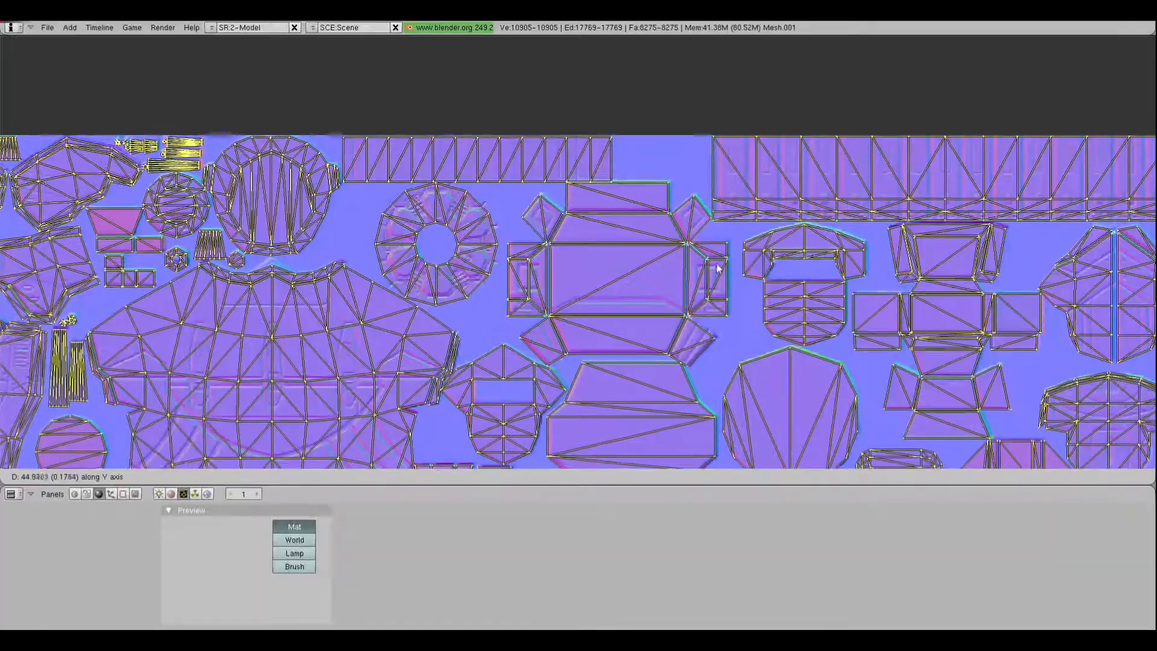
{"action": "left_click", "coordinate": [714, 274]}
{"action": "middle_click_drag", "start_coordinate": [714, 274], "coordinate": [714, 216]}
{"action": "middle_click_drag", "start_coordinate": [898, 421], "coordinate": [715, 292]}
{"action": "middle_click_drag", "start_coordinate": [1145, 386], "coordinate": [894, 247]}
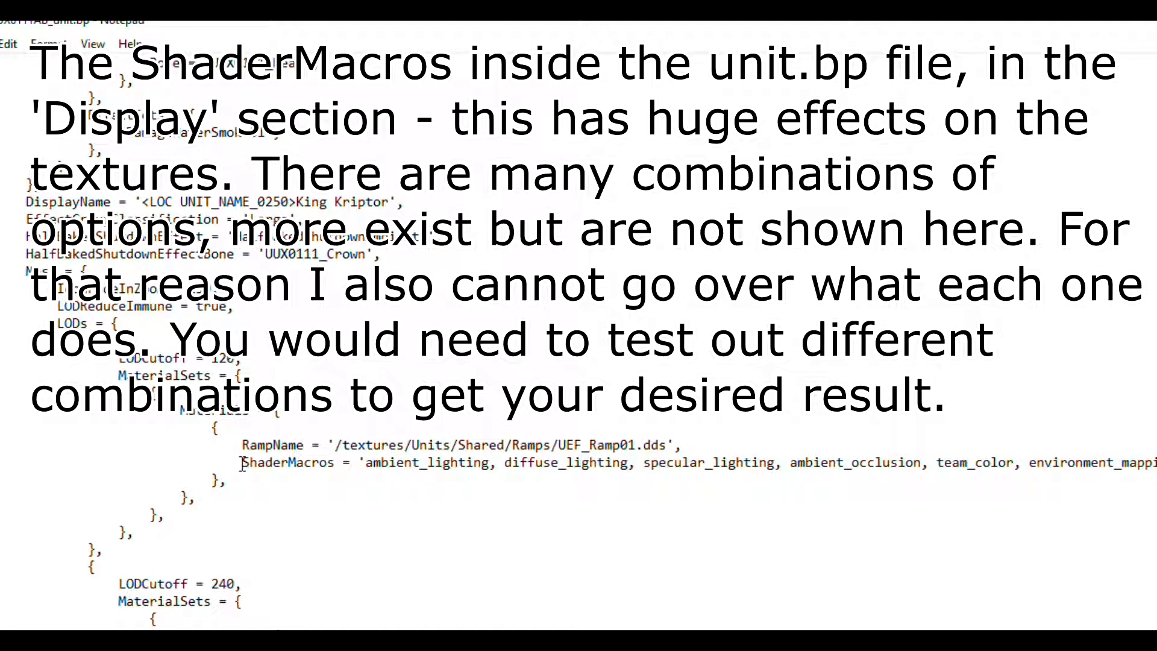
- Switch to Notepad and highlight the ShaderMacros lines in the unit.bp files, including 'diffuse_lighting, specular_lighting'
{"action": "left_click_drag", "start_coordinate": [242, 462], "coordinate": [1156, 463]}
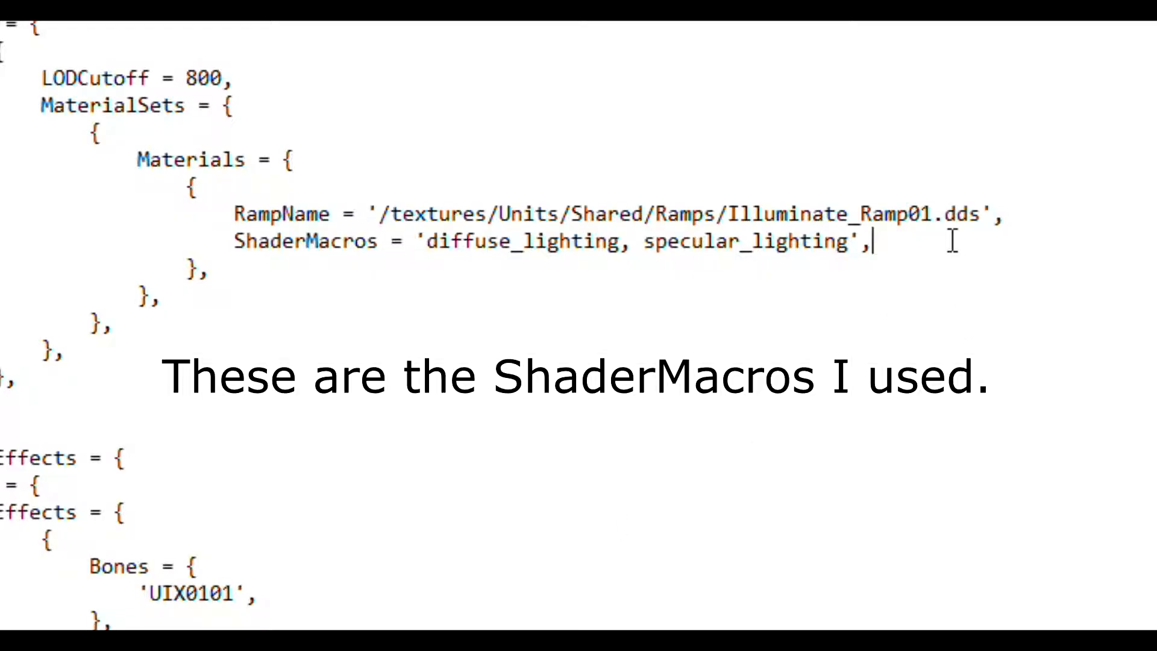
{"action": "left_click_drag", "start_coordinate": [953, 240], "coordinate": [1036, 222]}
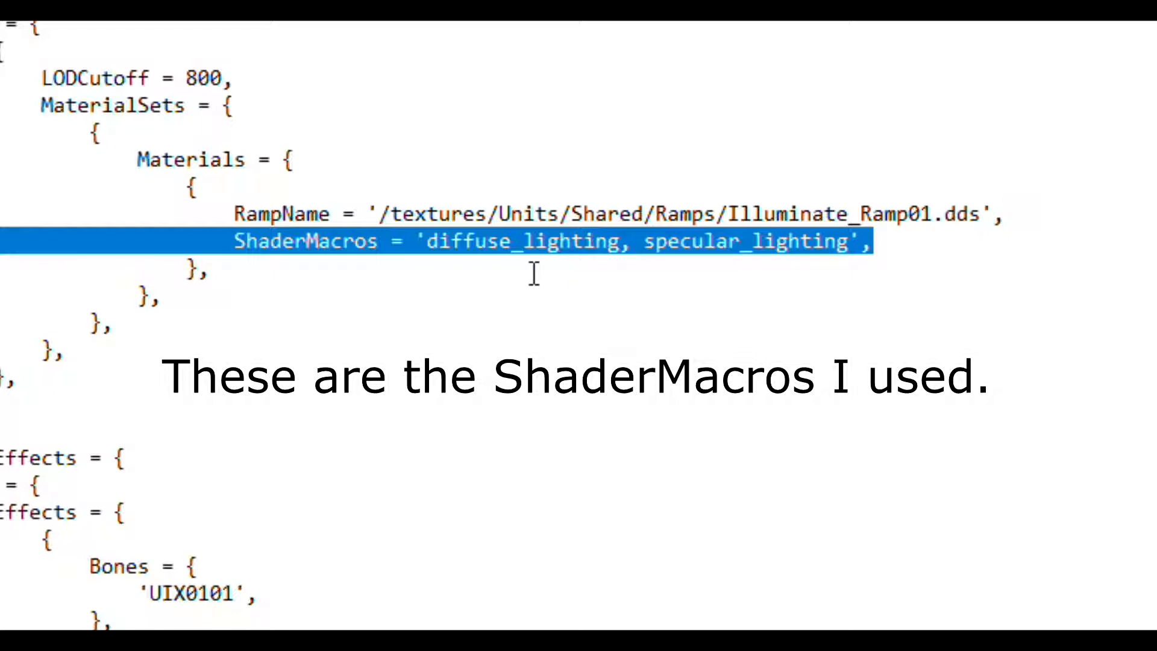